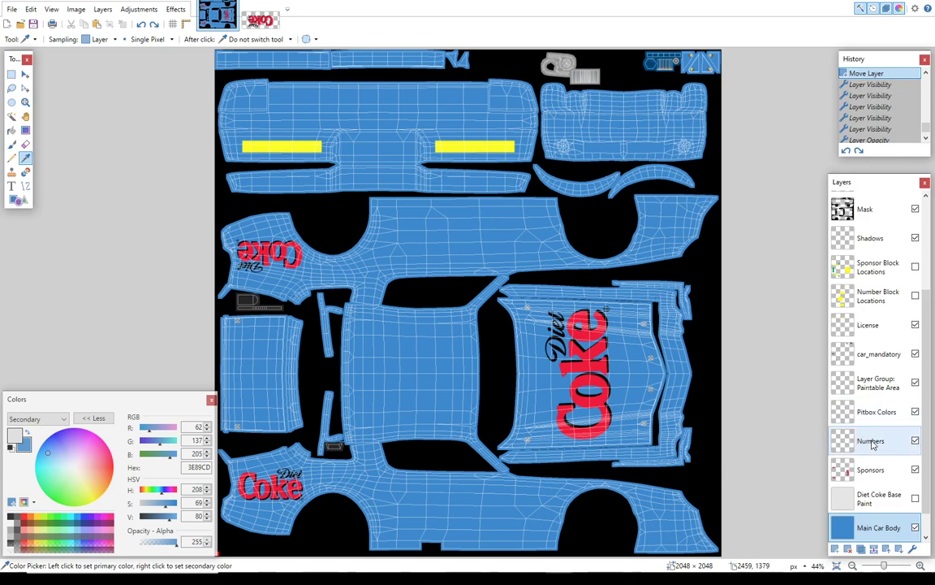
Show the Number Block Locations layer and lower its opacity so the number blocks are semi-transparent.
left_click(873, 444)
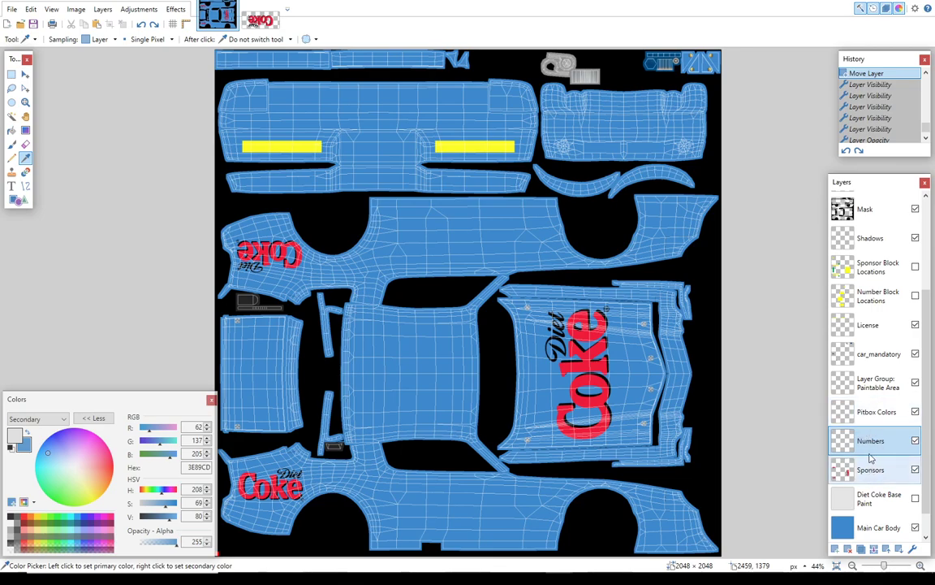
left_click(865, 302)
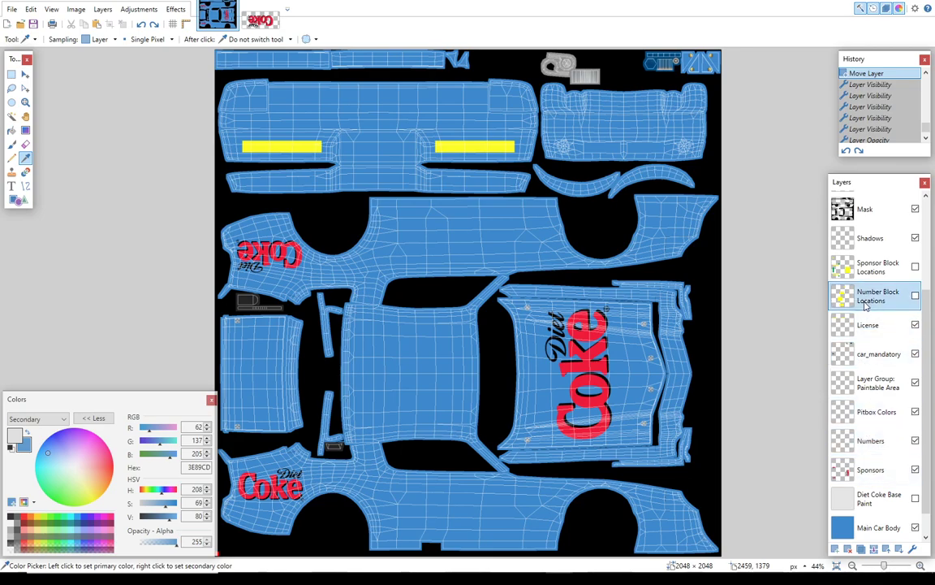
left_click(915, 295)
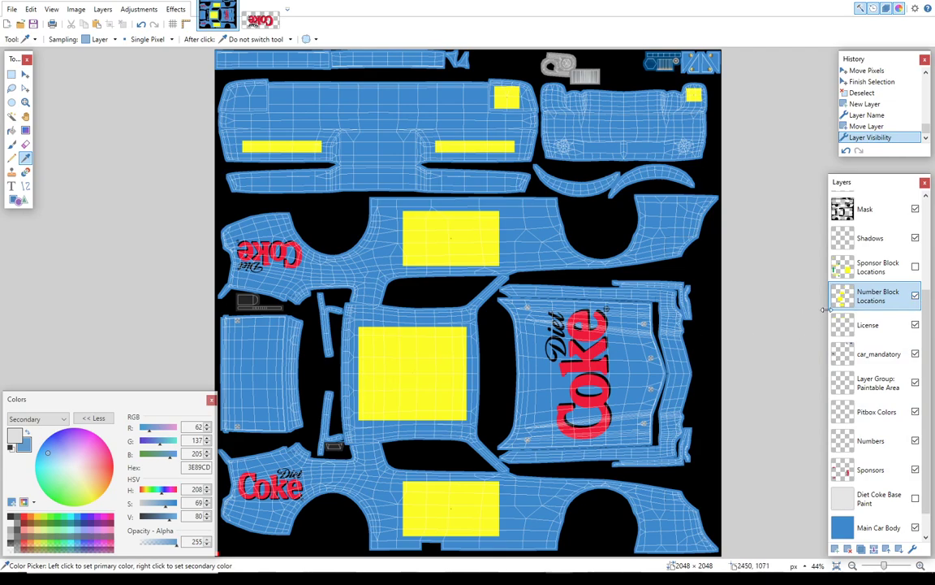
left_click(912, 549)
left_click_drag(455, 315, 445, 321)
left_click(458, 340)
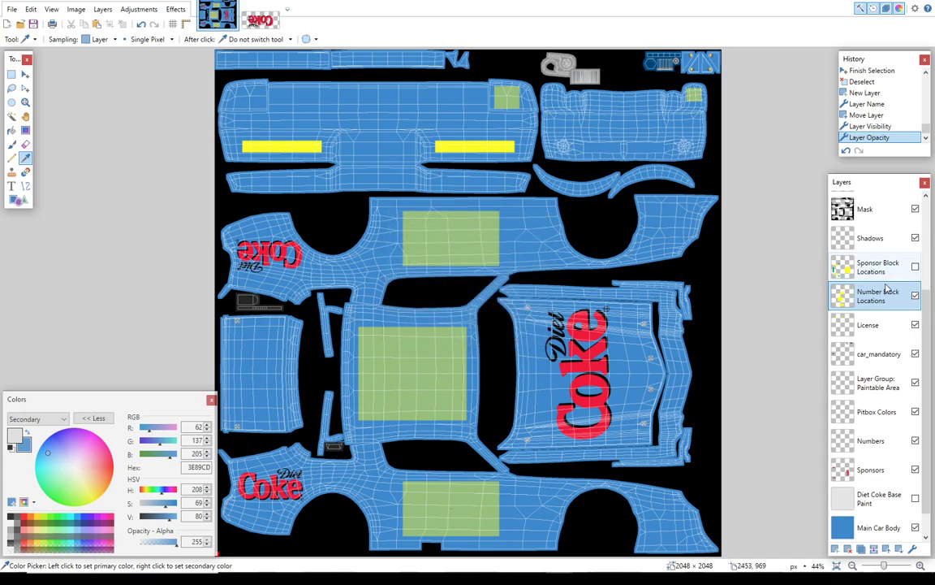
Sample black (000000) from the Diet lettering on the Sponsors layer as the primary color.
left_click(877, 442)
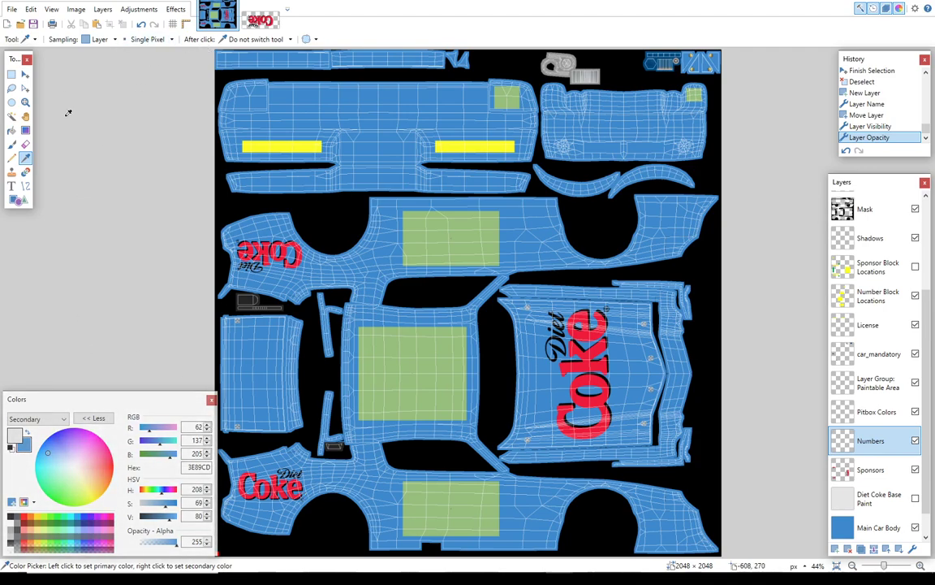
left_click(12, 188)
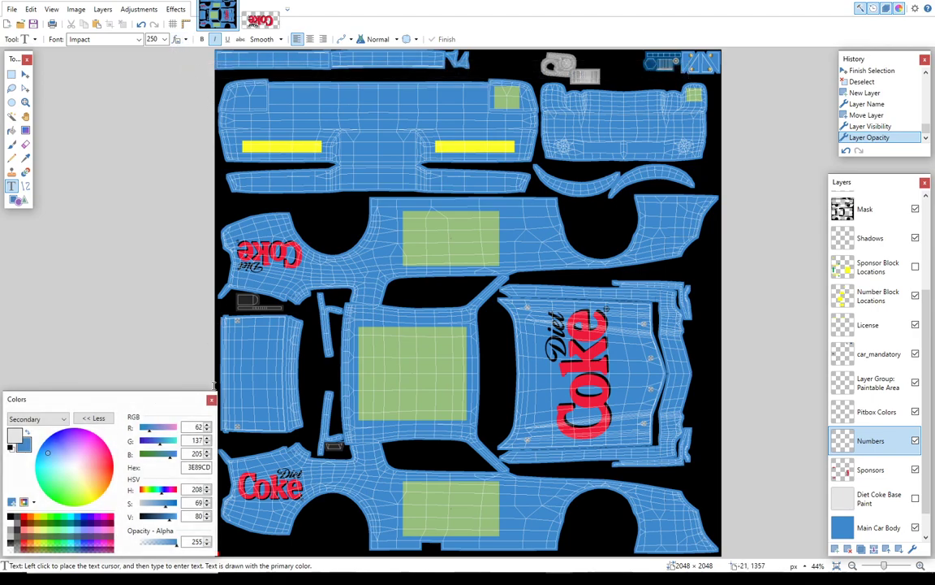
left_click(25, 159)
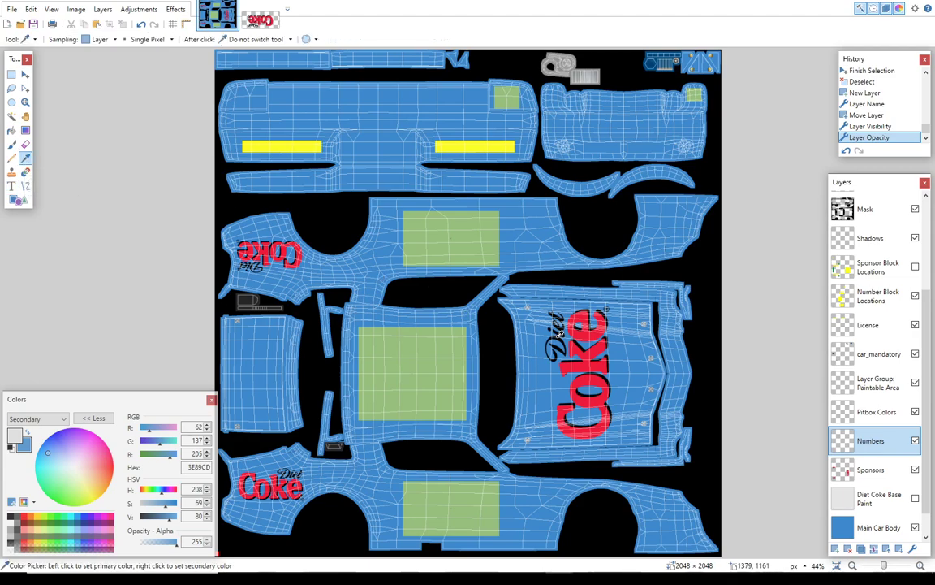
left_click(559, 333)
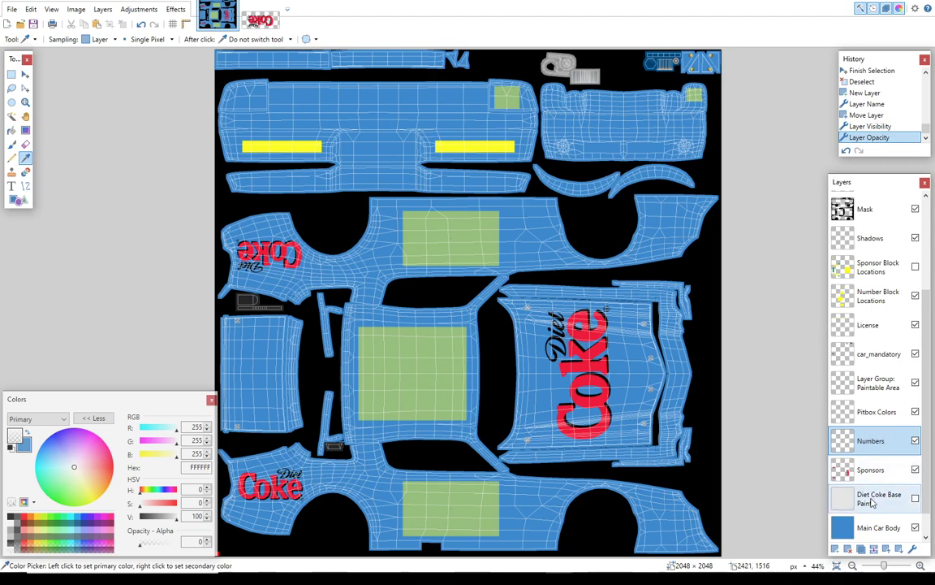
left_click(869, 471)
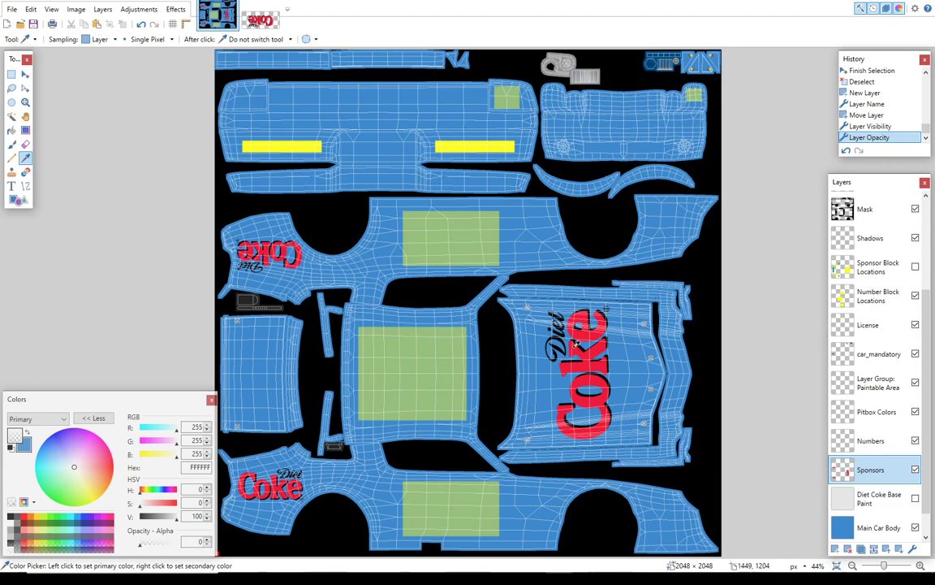
left_click(478, 335)
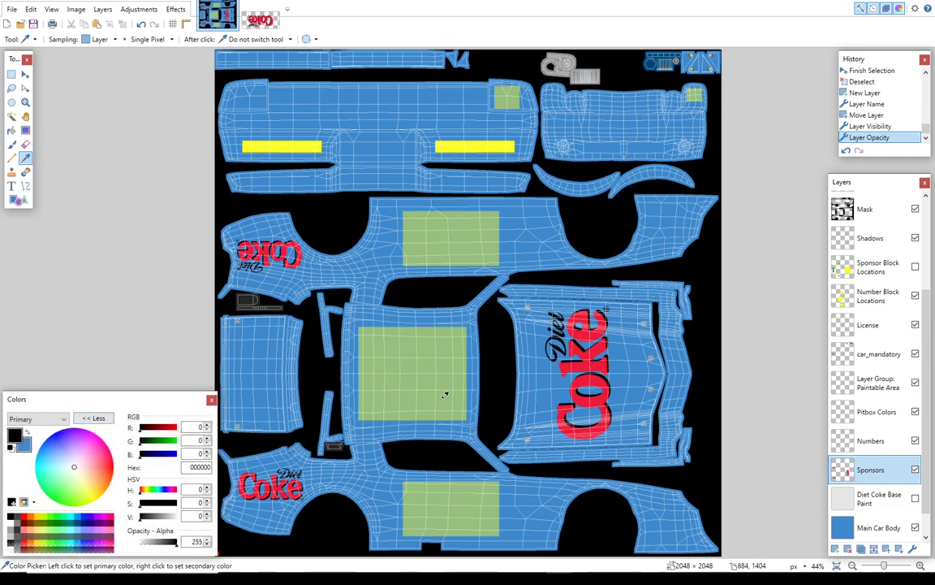
Add the text "00" in black italic Impact, size 250, on the Numbers layer and place it over the lower side panel's number block.
left_click(862, 440)
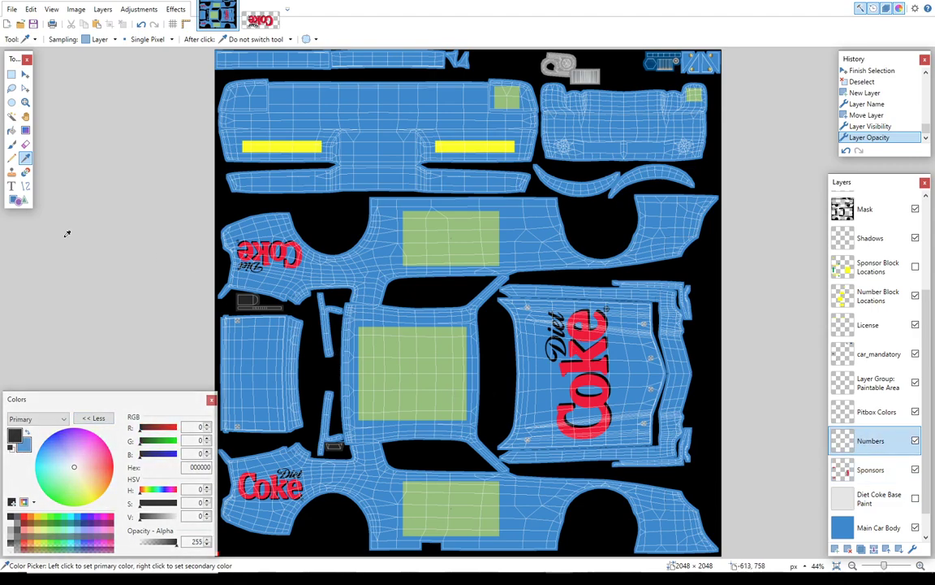
left_click(11, 185)
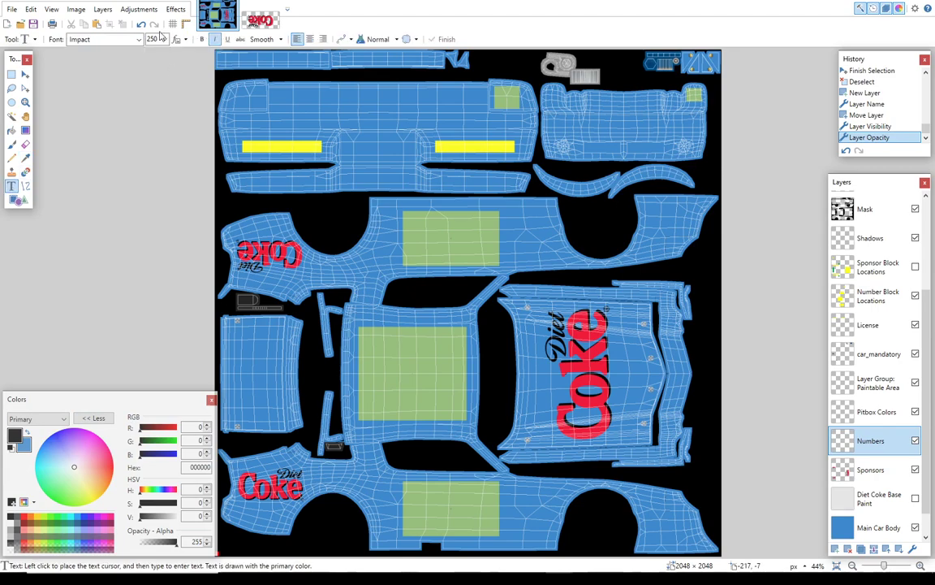
left_click(215, 39)
left_click(439, 467)
type("00")
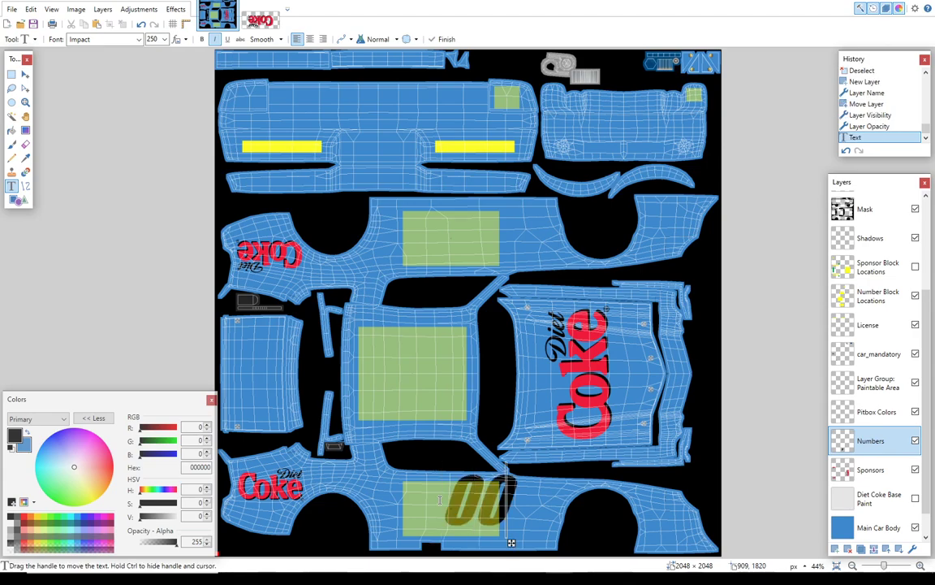
left_click_drag(511, 543, 490, 559)
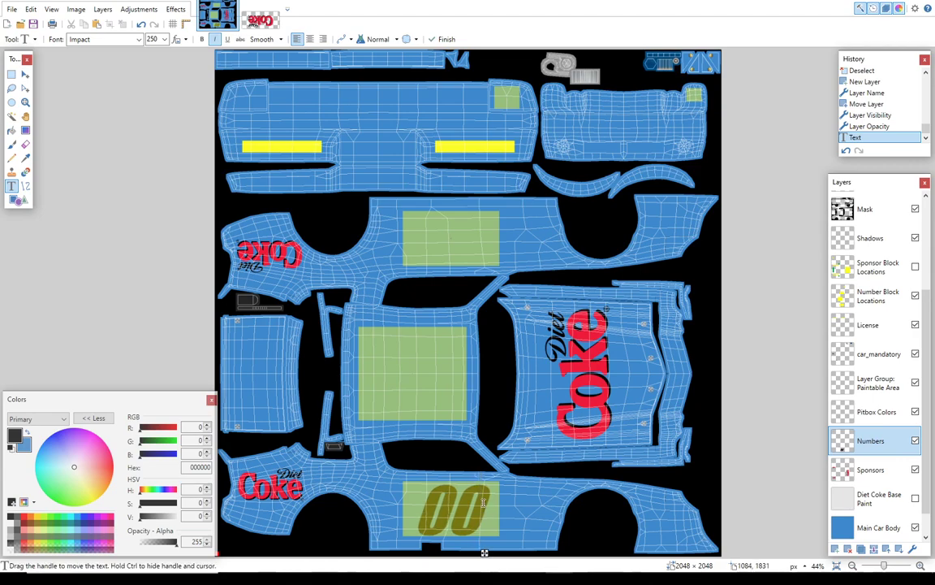
key("Escape")
Sample the red ED1A3B from the hood's Coke lettering on the Sponsors layer as the primary color.
left_click(25, 159)
left_click(581, 314)
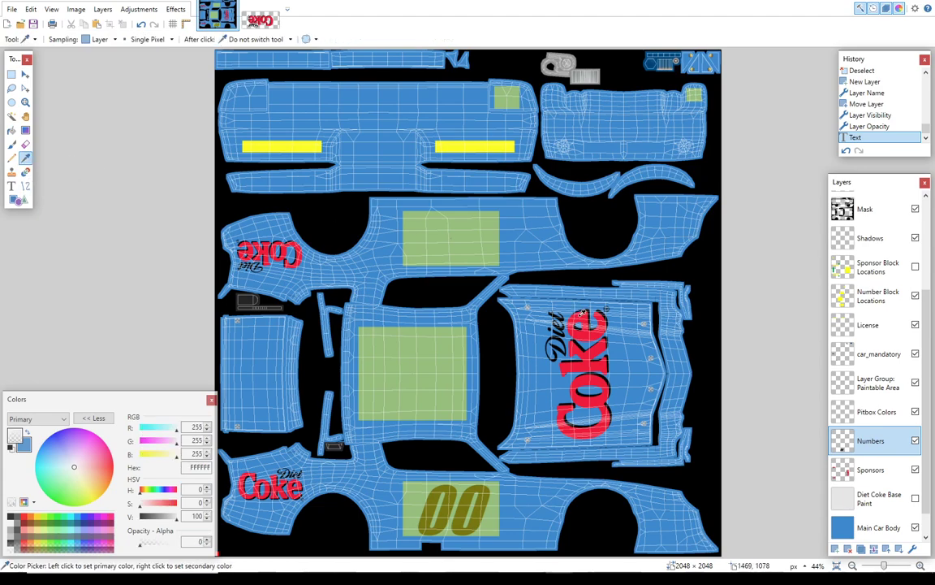
left_click(893, 477)
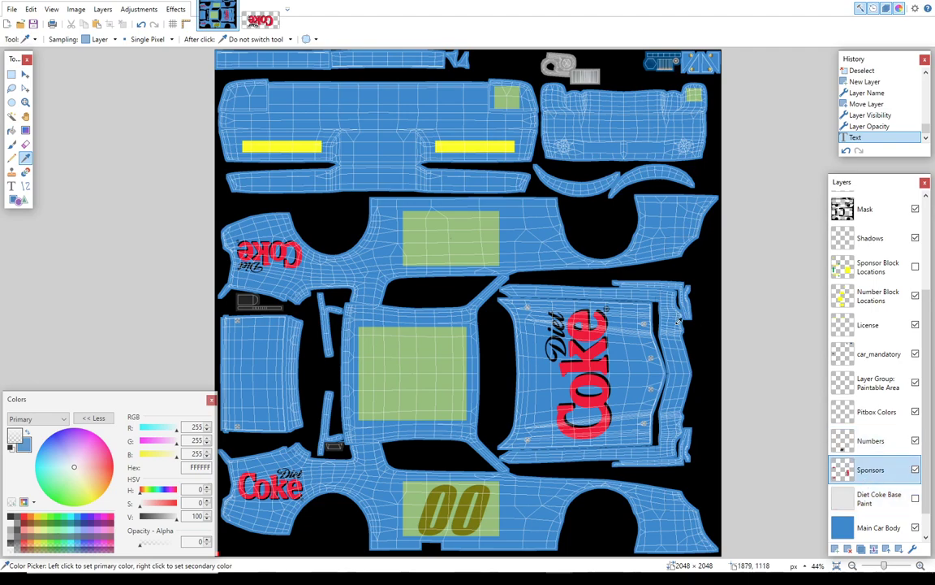
left_click(593, 322)
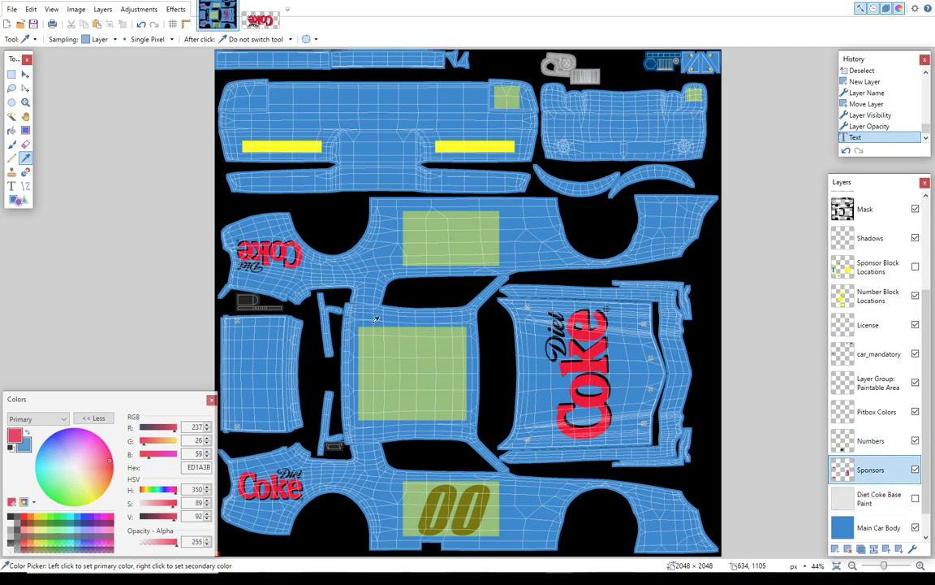
Add a red "00" on the Numbers layer, placed slightly offset over the black "00" to form a drop shadow.
left_click(885, 440)
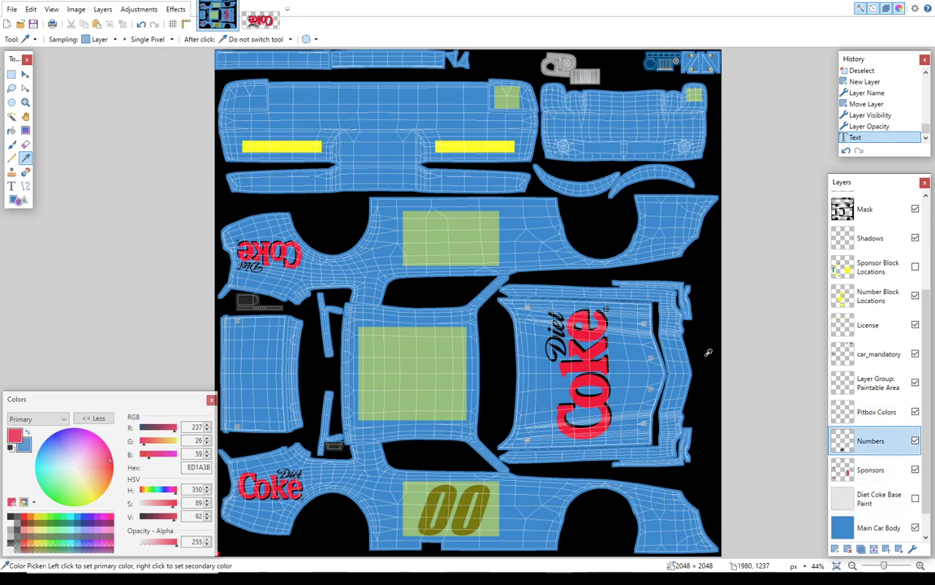
left_click(915, 441)
left_click(915, 441)
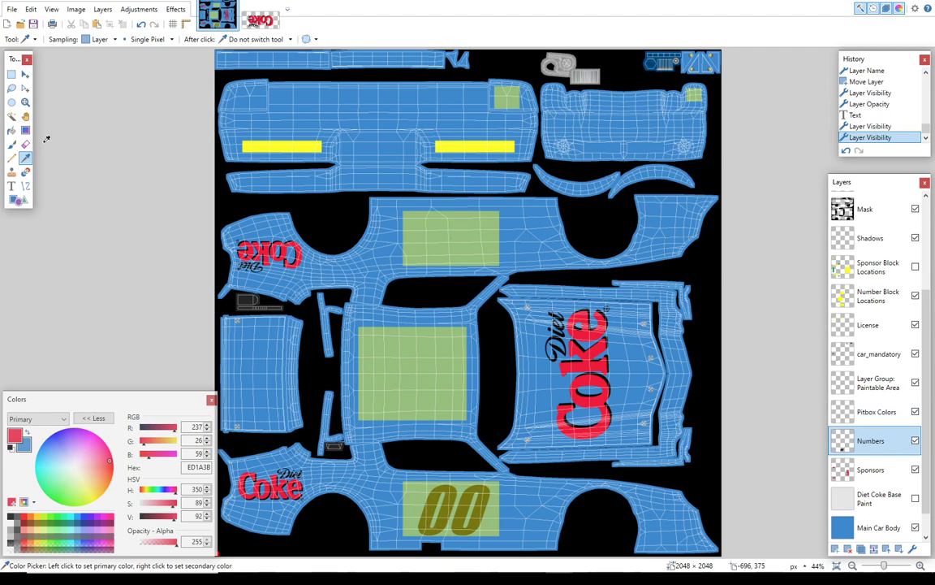
left_click(12, 185)
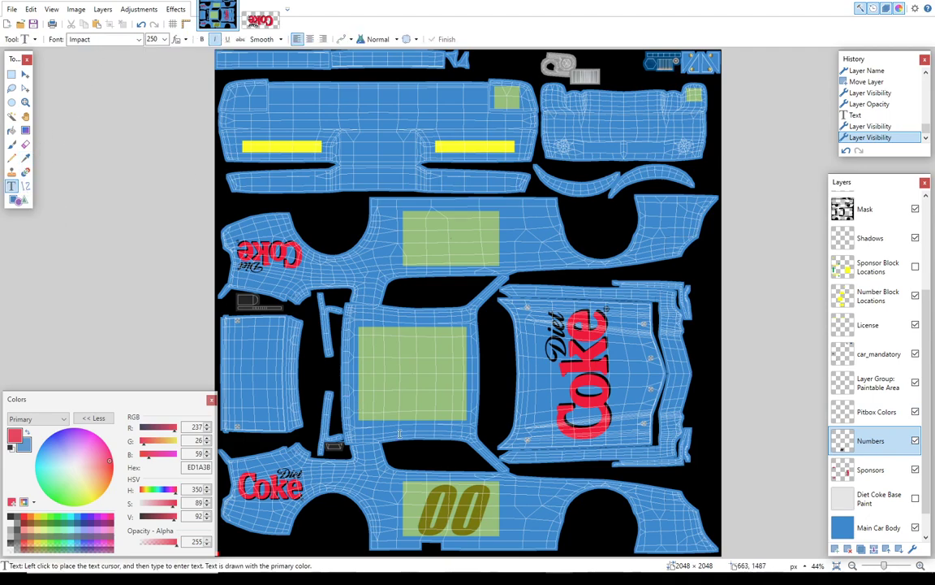
left_click(412, 488)
type("uu")
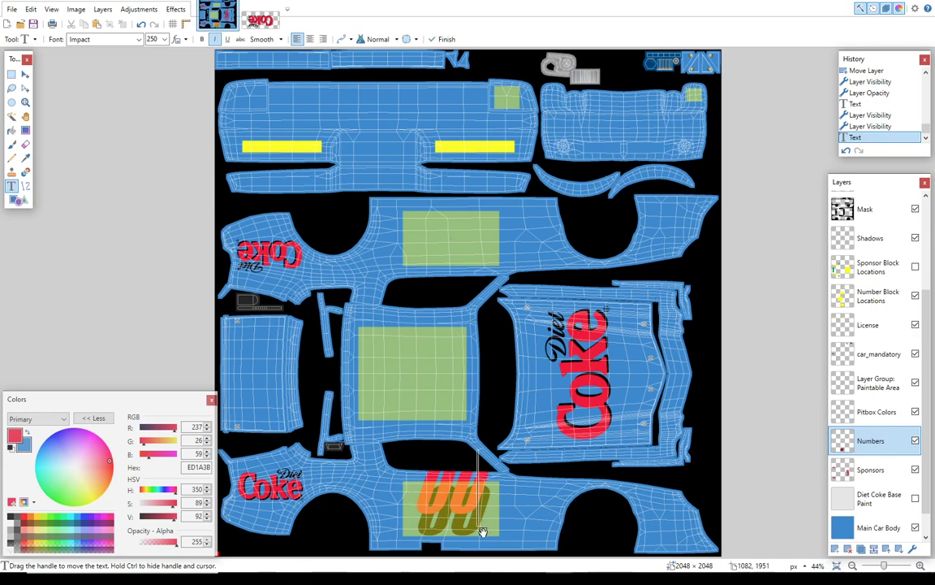
key("BackSpace")
key("BackSpace")
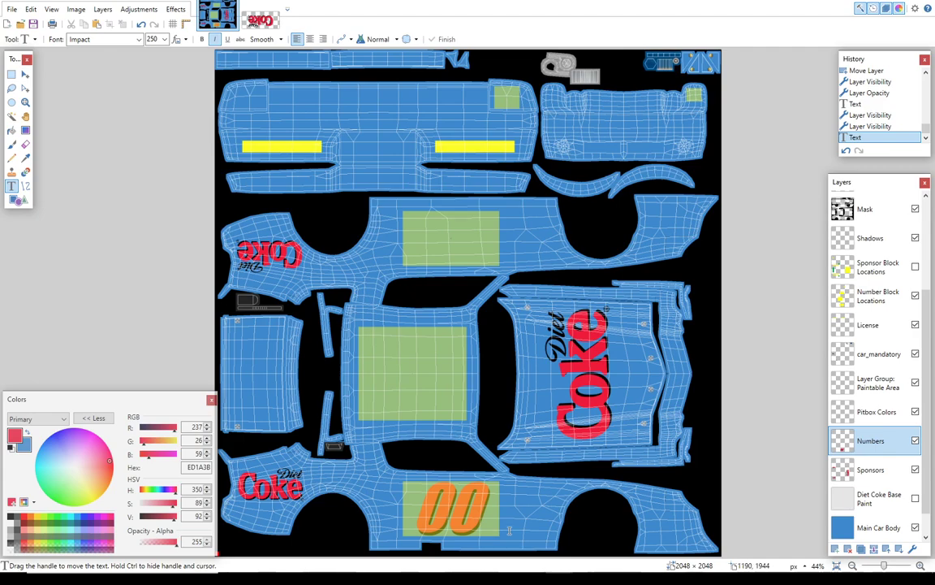
Show the Diet Coke Base Paint layer, toggling the Number Block Locations layer off and back on to check the number.
left_click(915, 296)
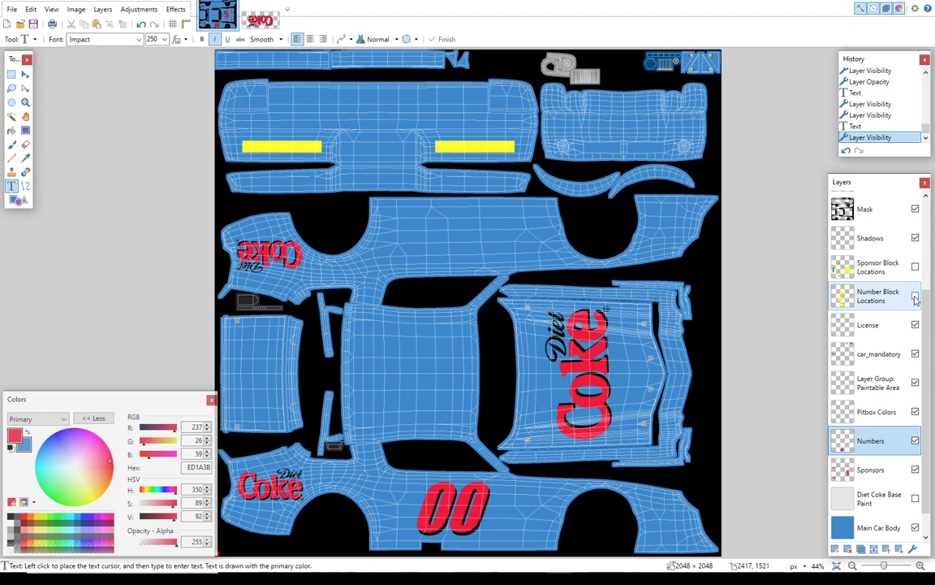
left_click(915, 498)
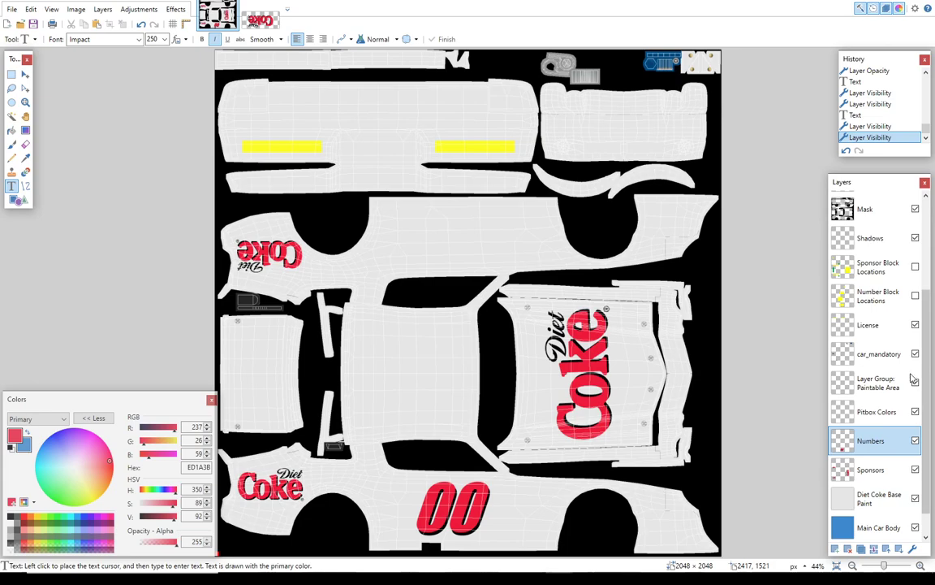
left_click(915, 295)
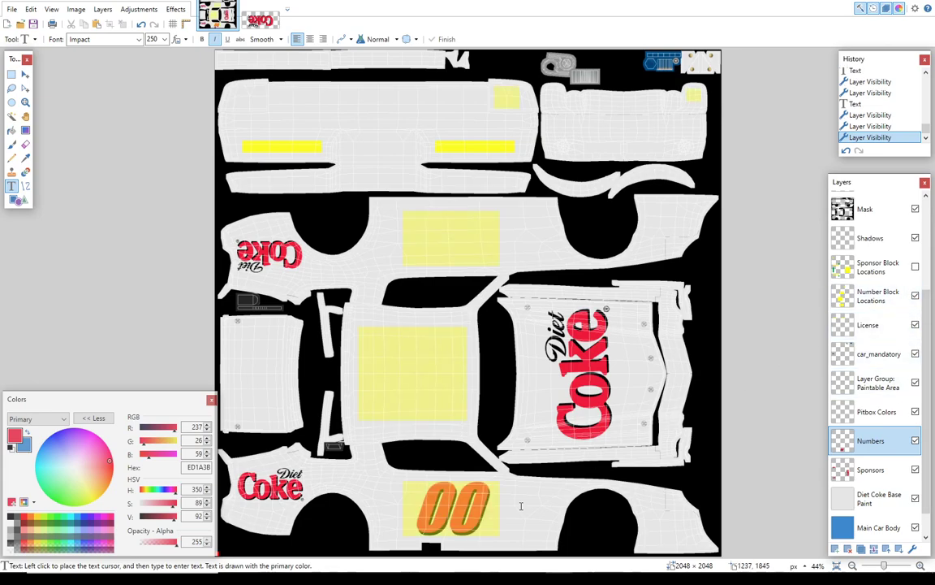
Select the "00" with a rectangular selection, nudge it slightly left within its number block, and deselect it.
left_click(410, 441)
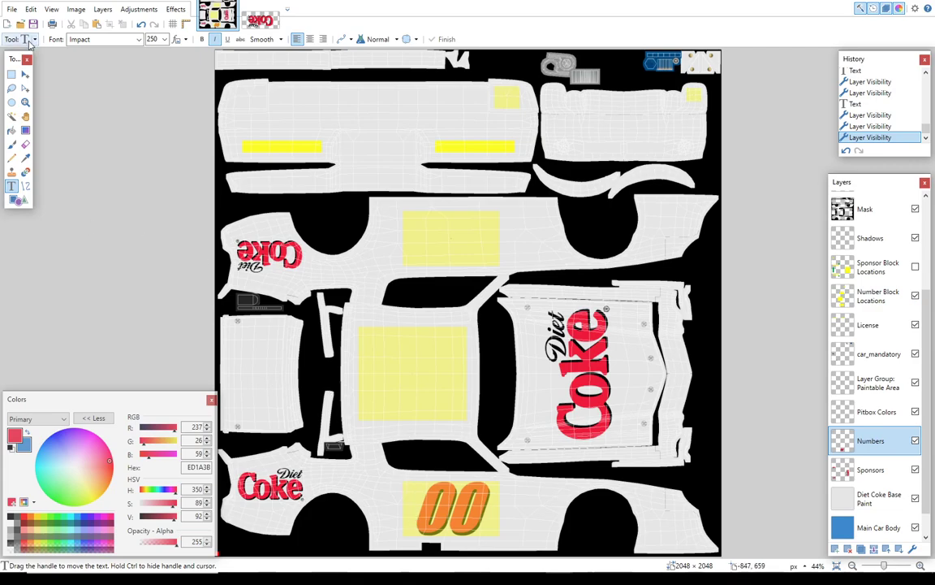
left_click(11, 74)
left_click_drag(405, 469, 497, 546)
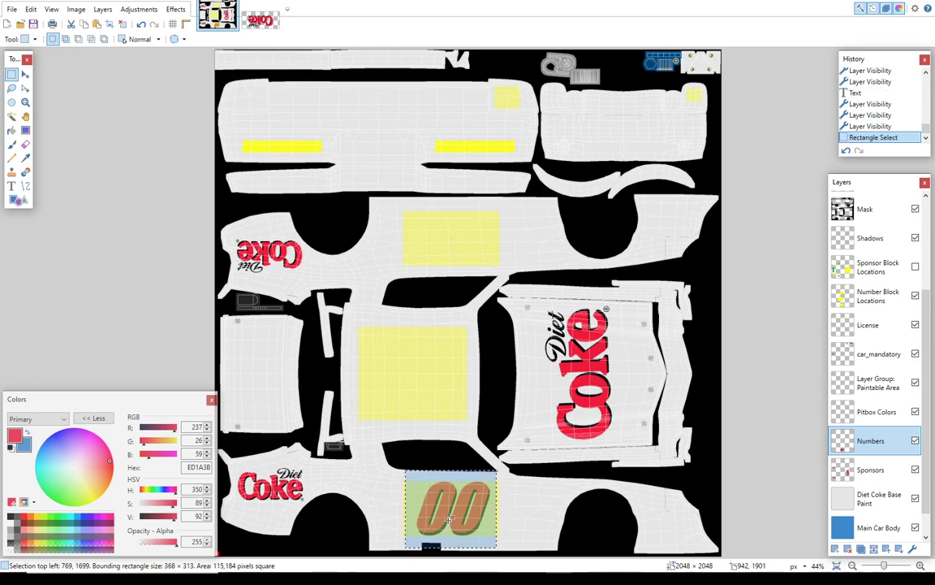
left_click(25, 74)
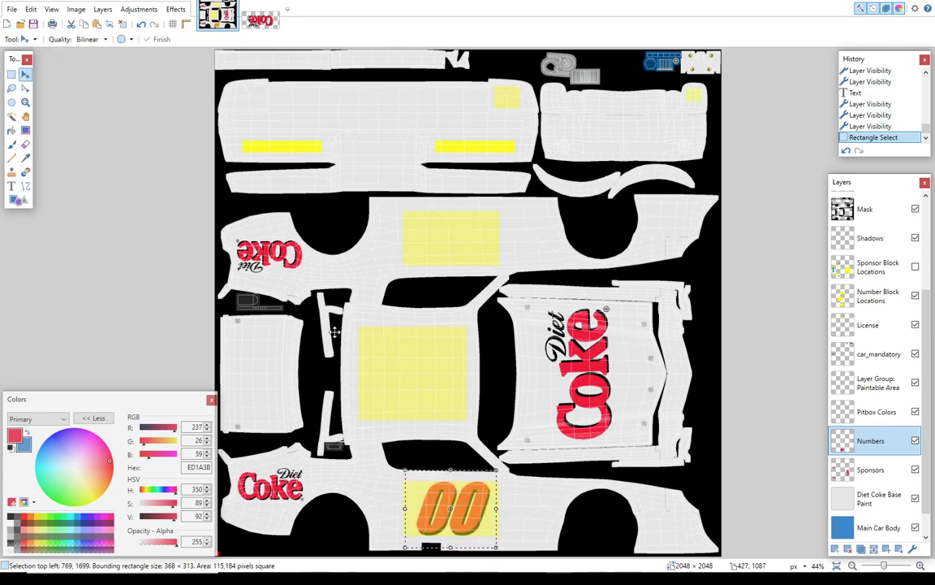
left_click_drag(451, 497, 447, 496)
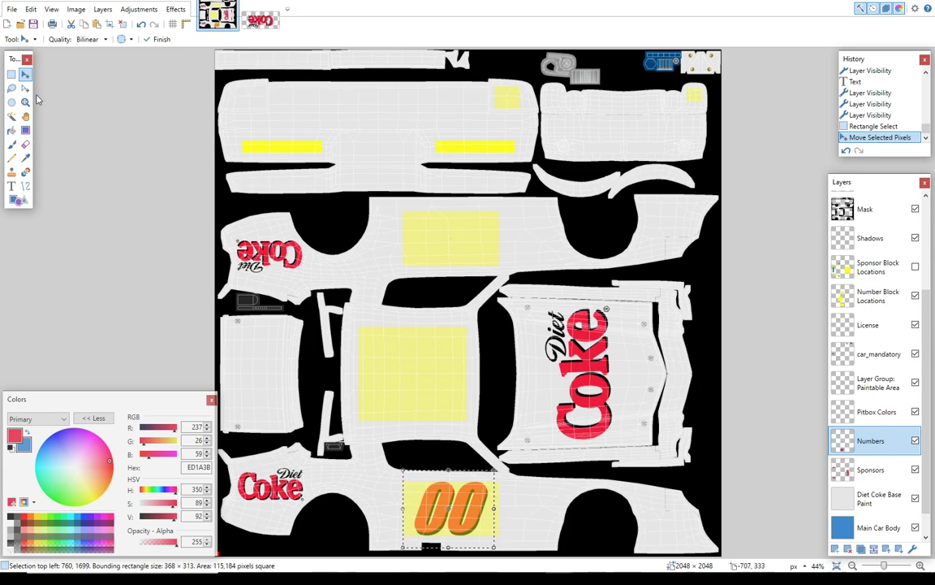
key("ctrl+d")
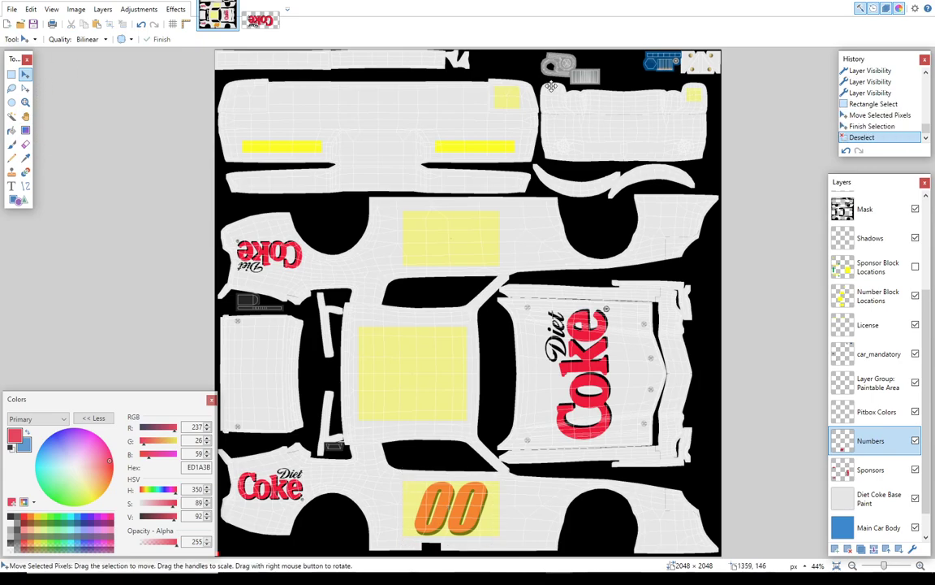
Hide the Number Block Locations layer and draw a rectangular selection of about 362 × 303 px around the "00".
left_click(915, 297)
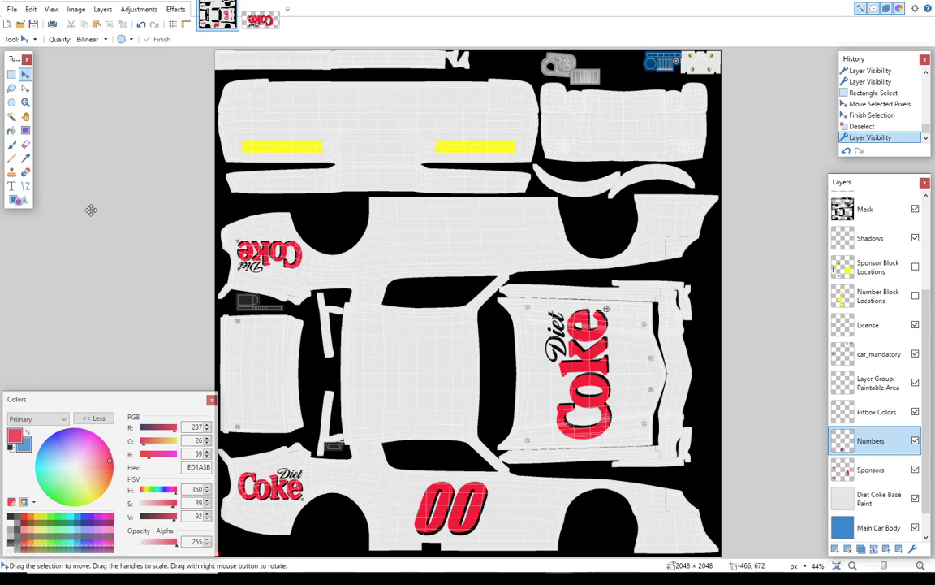
left_click(11, 74)
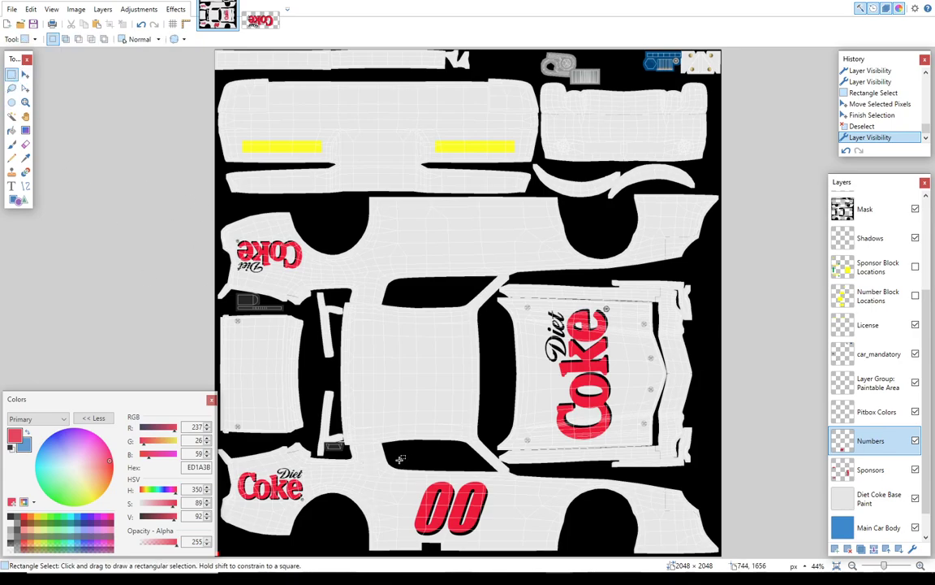
left_click_drag(404, 469, 492, 544)
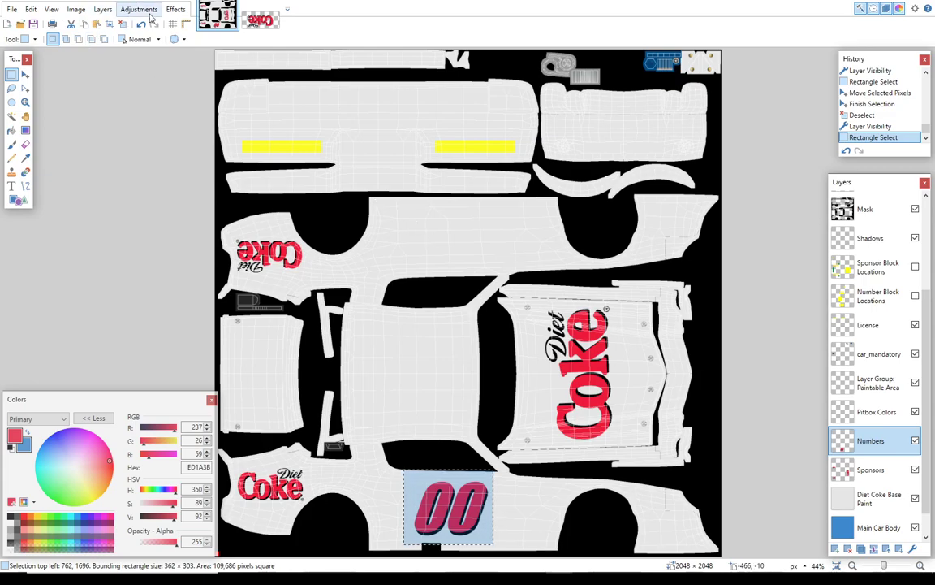
Clear the diet coke logo no stripe.png image by erasing the selected logo and wiping its leftover outlines with a 95-wide Eraser.
left_click(260, 18)
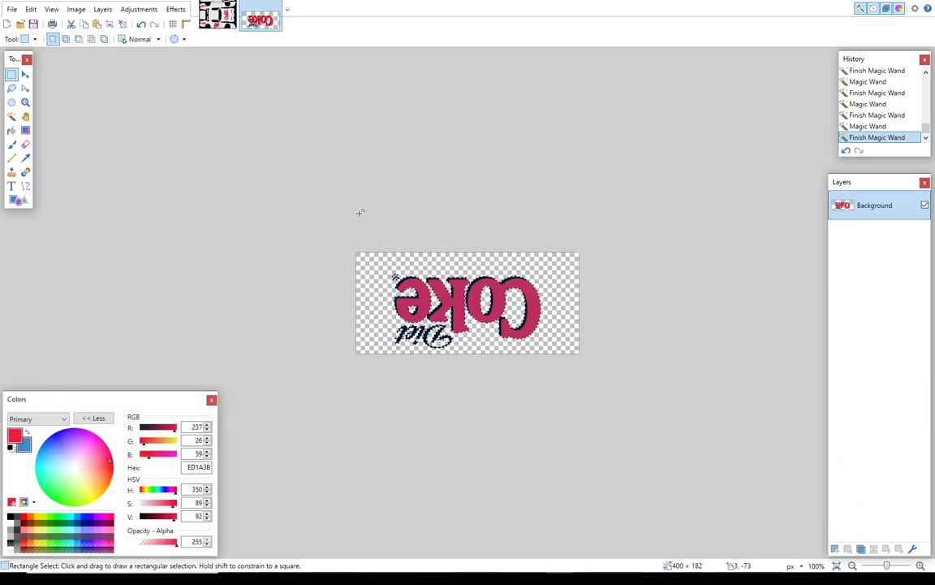
left_click(287, 11)
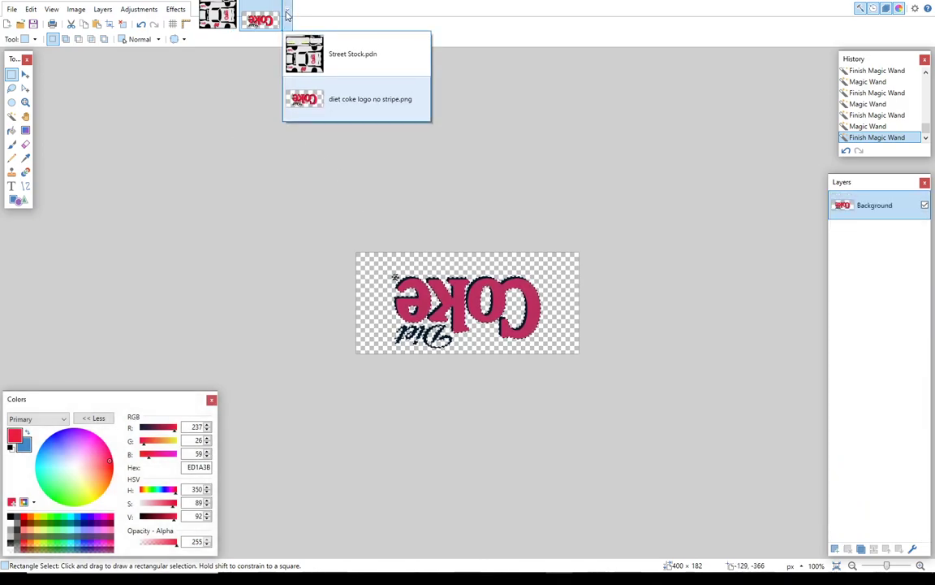
left_click(286, 12)
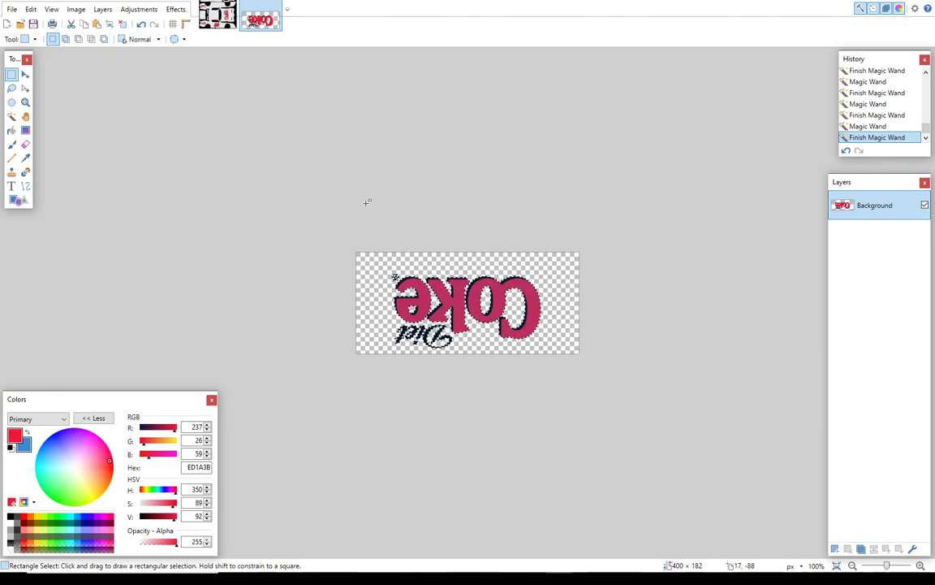
key("Delete")
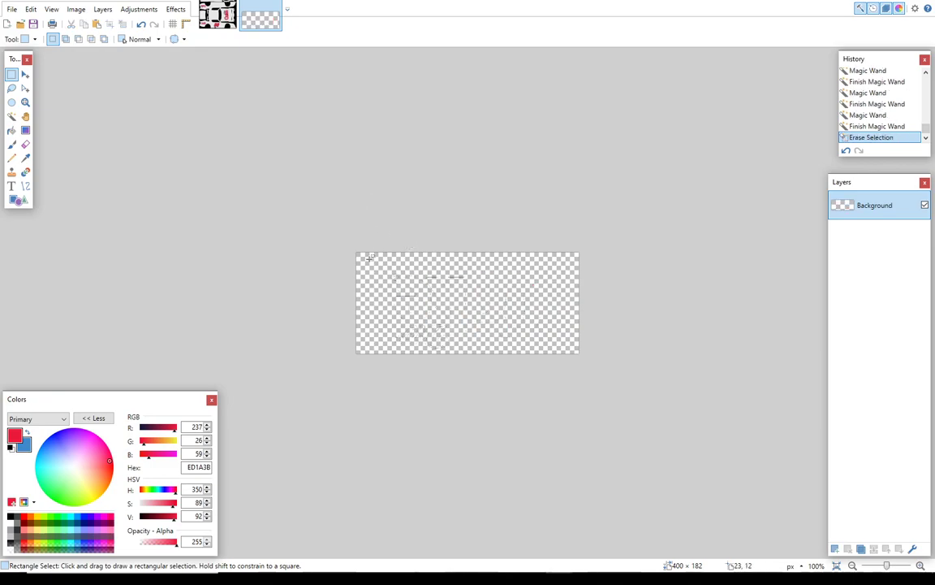
left_click(25, 144)
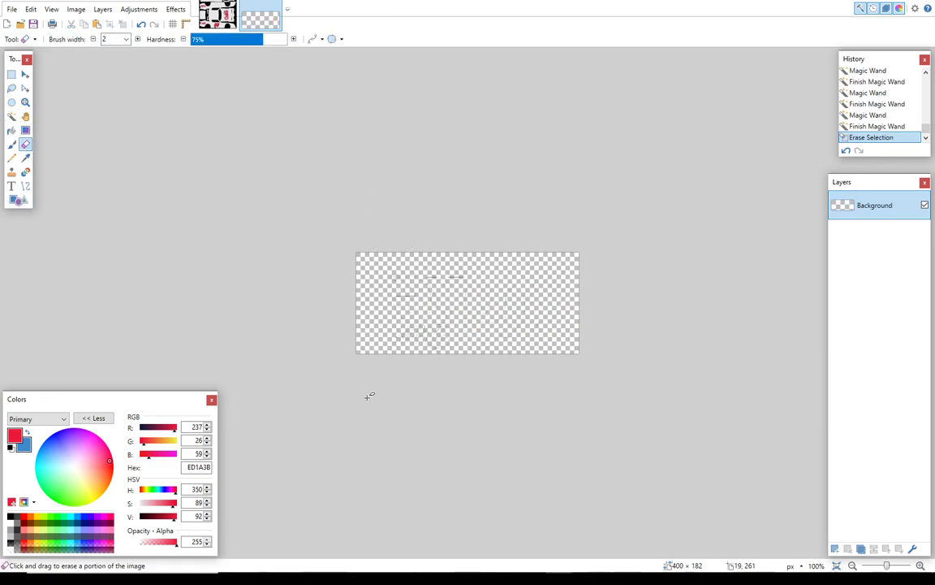
left_click(128, 41)
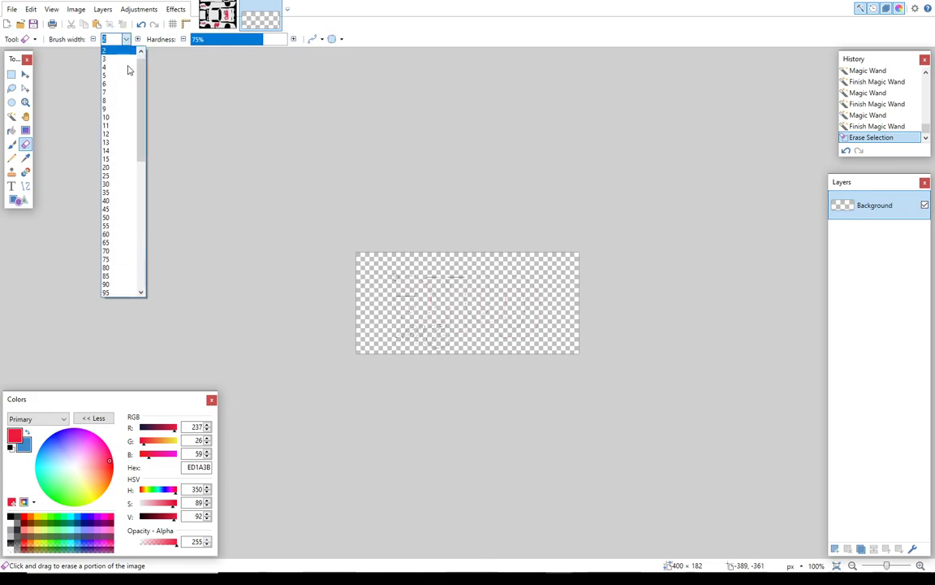
left_click(114, 294)
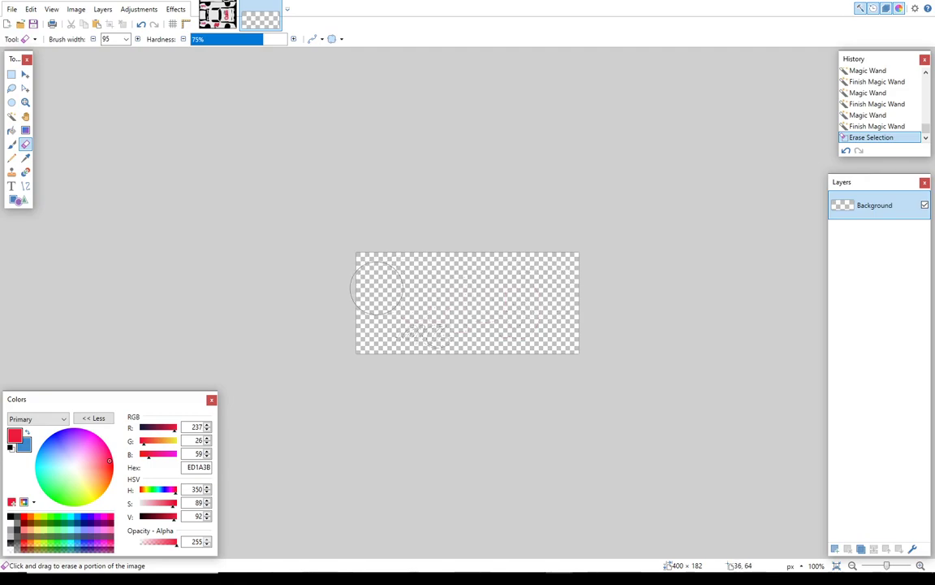
mouse_move(553, 307)
left_mouse_down()
mouse_move(378, 333)
mouse_move(480, 260)
mouse_move(340, 249)
mouse_move(294, 216)
left_mouse_up()
Copy the selected "00" from Street Stock.pdn into the emptied logo image, expanding the canvas to fit, and deselect it.
left_click(213, 17)
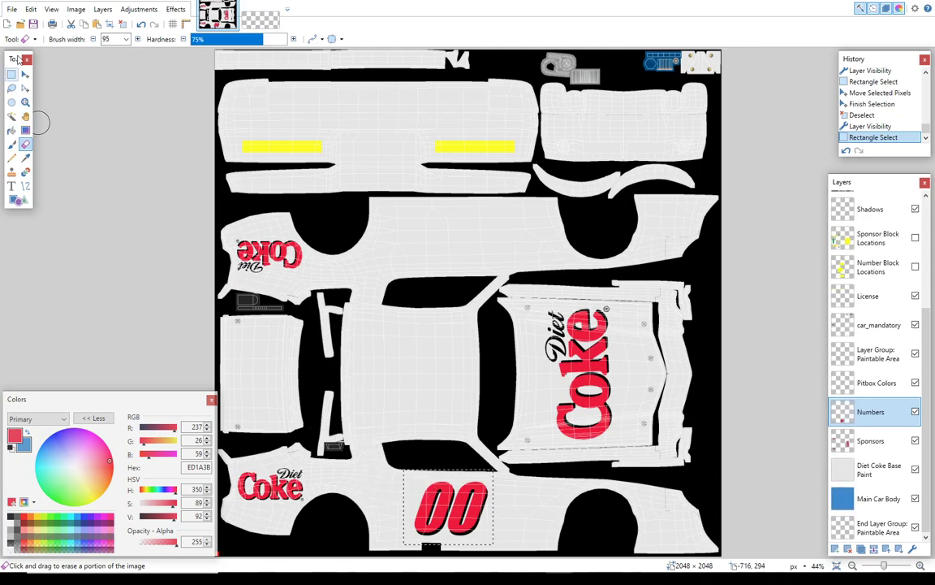
left_click(83, 23)
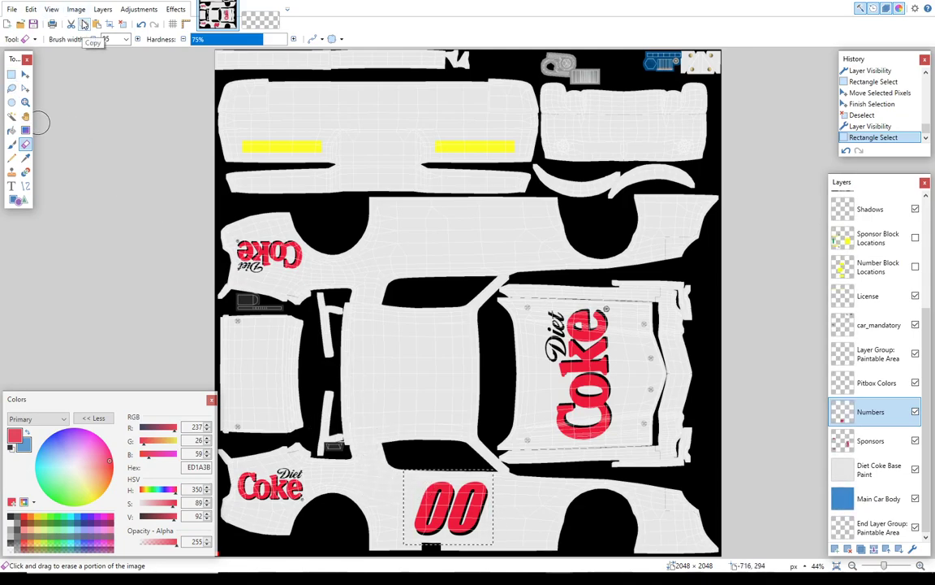
left_click(257, 17)
left_click(96, 24)
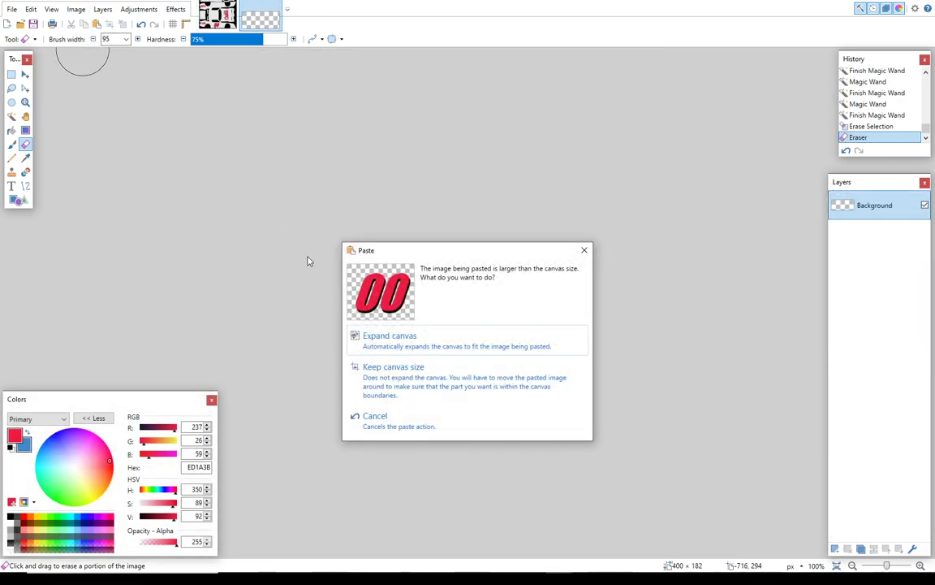
left_click(393, 347)
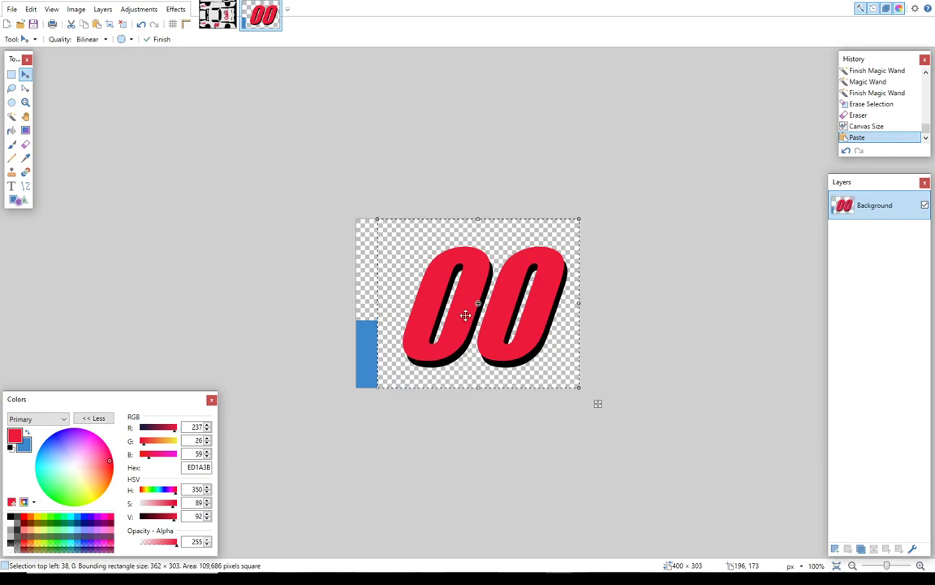
key("ctrl+d")
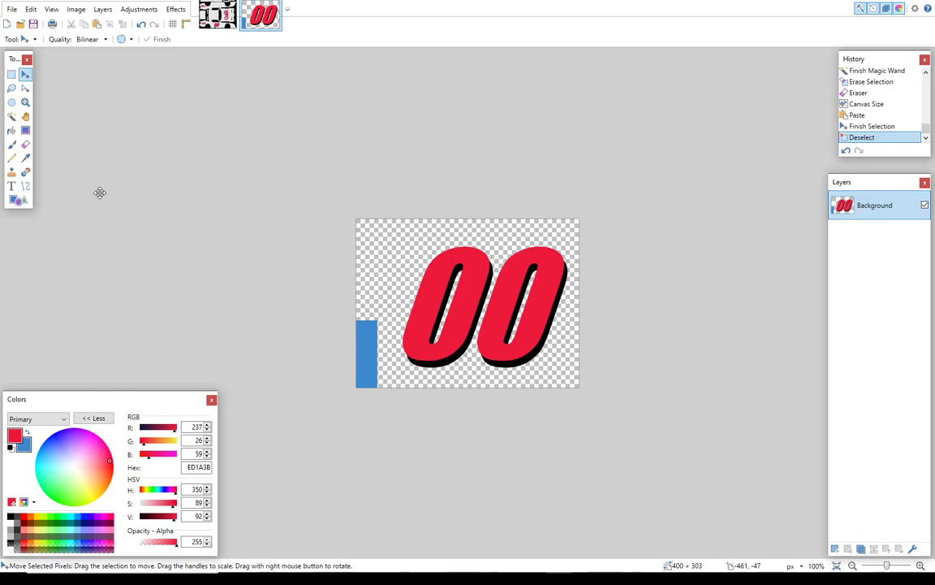
Erase the blue strip beside the "00" and flip the image vertically.
left_click(12, 144)
left_click(25, 143)
mouse_move(367, 313)
left_mouse_down()
mouse_move(362, 361)
mouse_move(345, 357)
left_mouse_up()
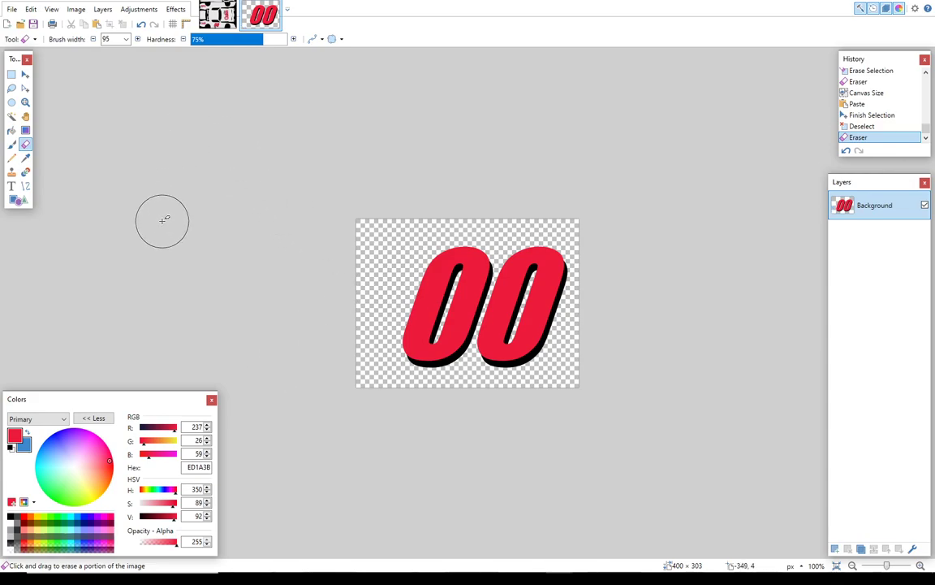
left_click(74, 10)
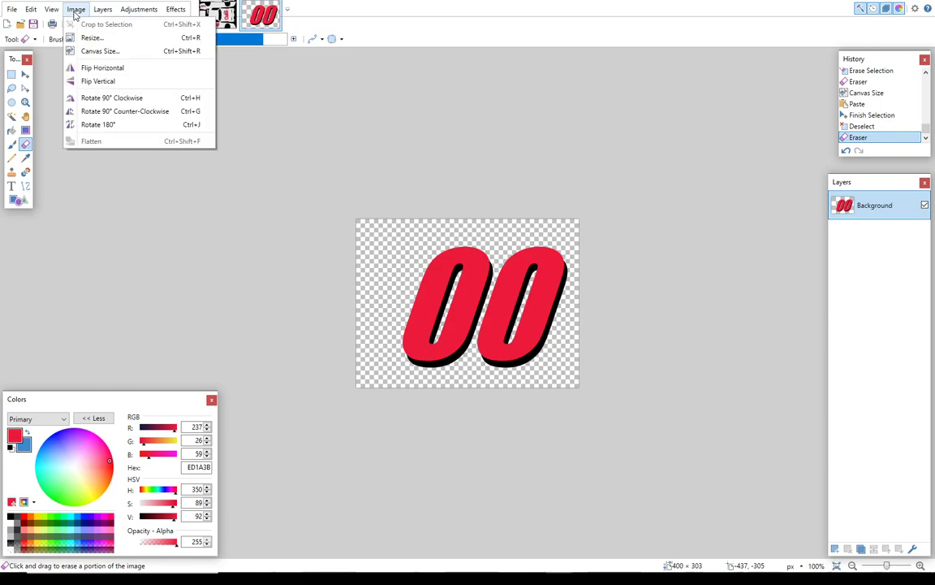
left_click(98, 84)
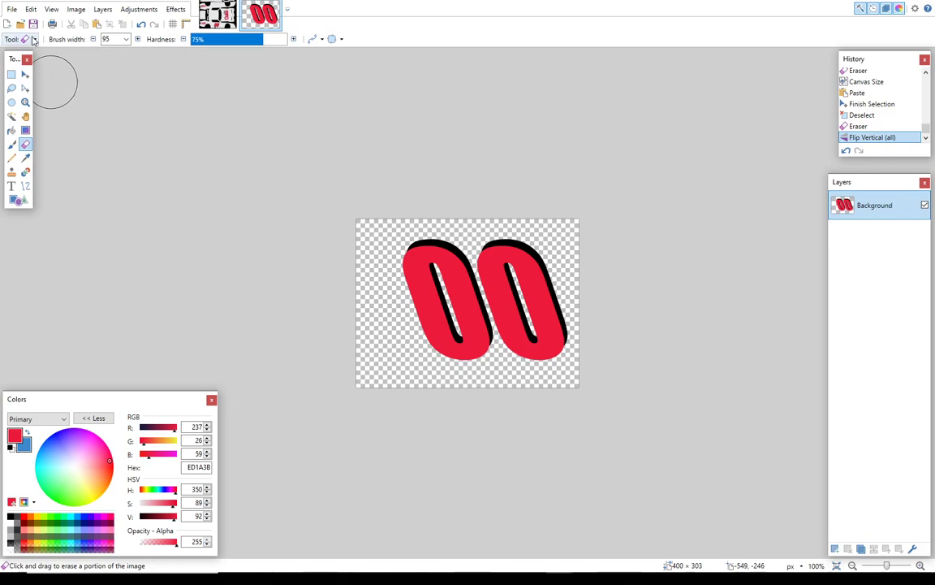
Select the flipped "00" including its black shadow with the Magic Wand at 50% tolerance and copy it.
left_click(12, 117)
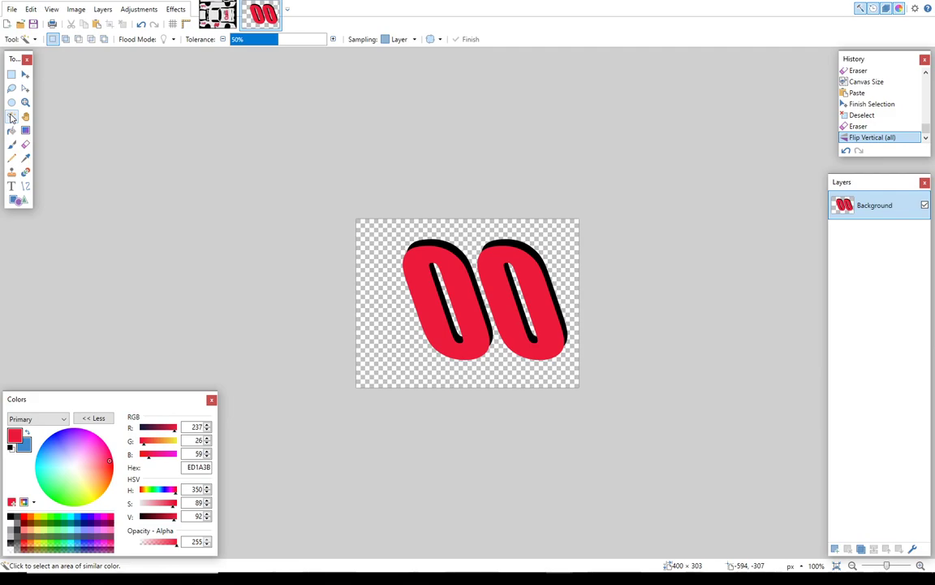
left_click(432, 242)
left_click(434, 268)
left_click(492, 274, "ctrl")
left_click(82, 24)
Paste the flipped "00" into Street Stock.pdn's Numbers layer, show Number Block Locations, and position the number in the upper car side's block.
left_click(217, 13)
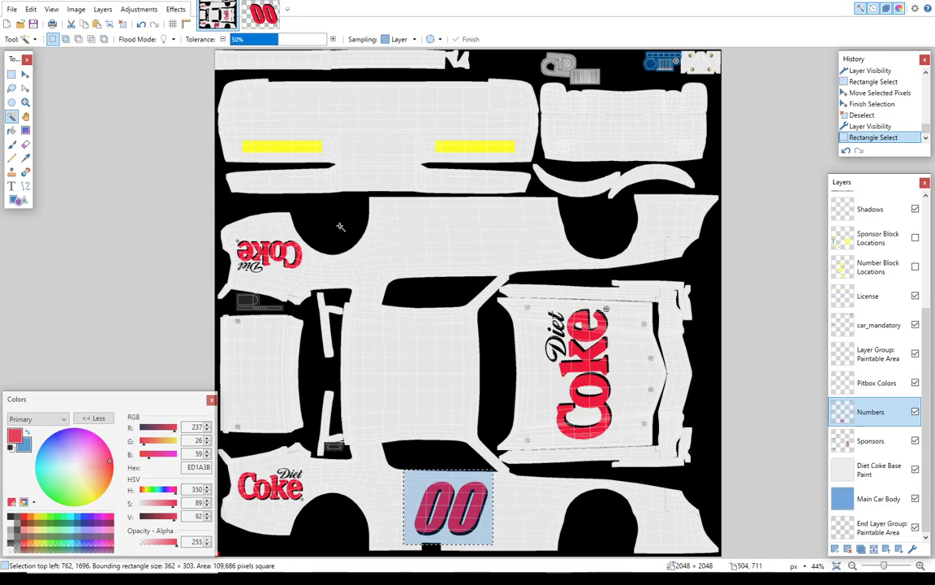
left_click(97, 24)
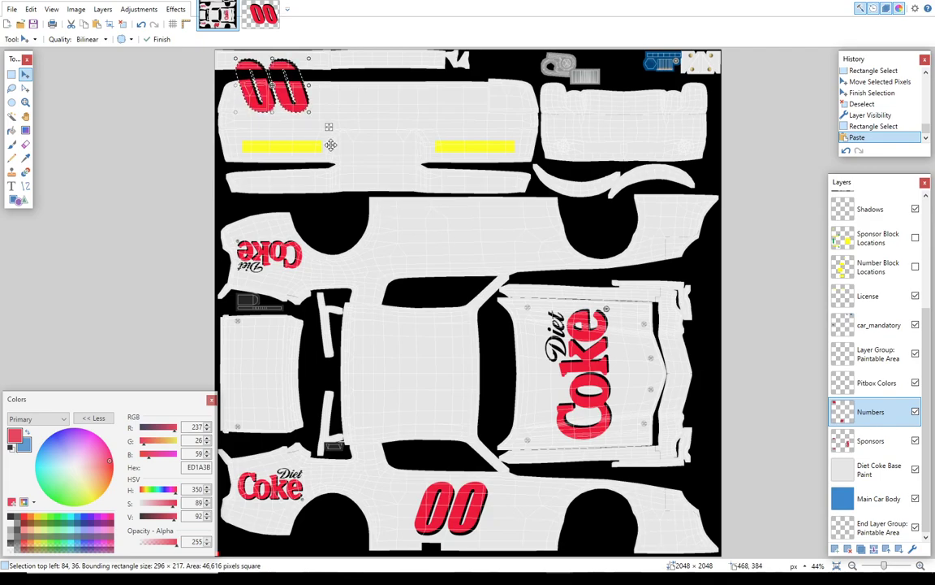
left_click_drag(328, 126, 500, 276)
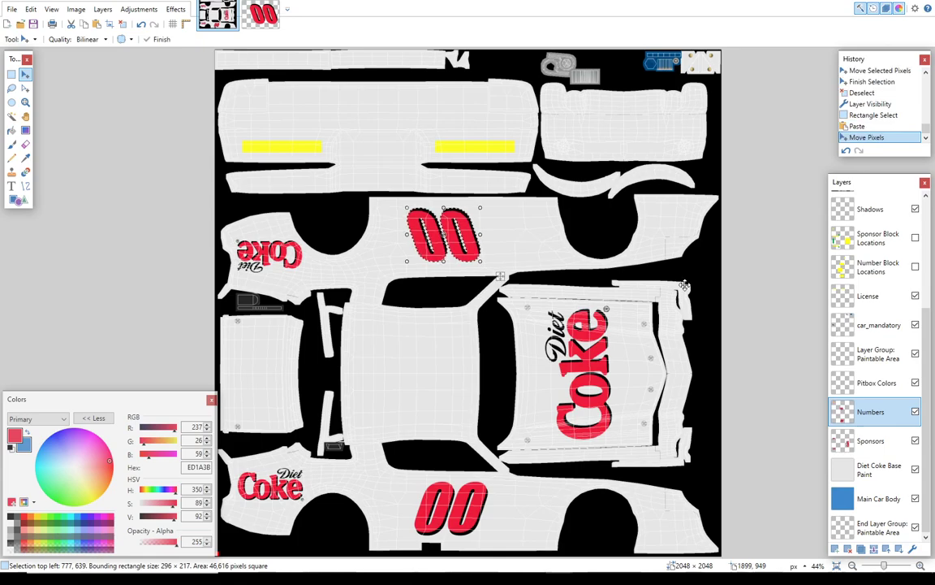
left_click(914, 267)
left_click_drag(501, 275, 507, 282)
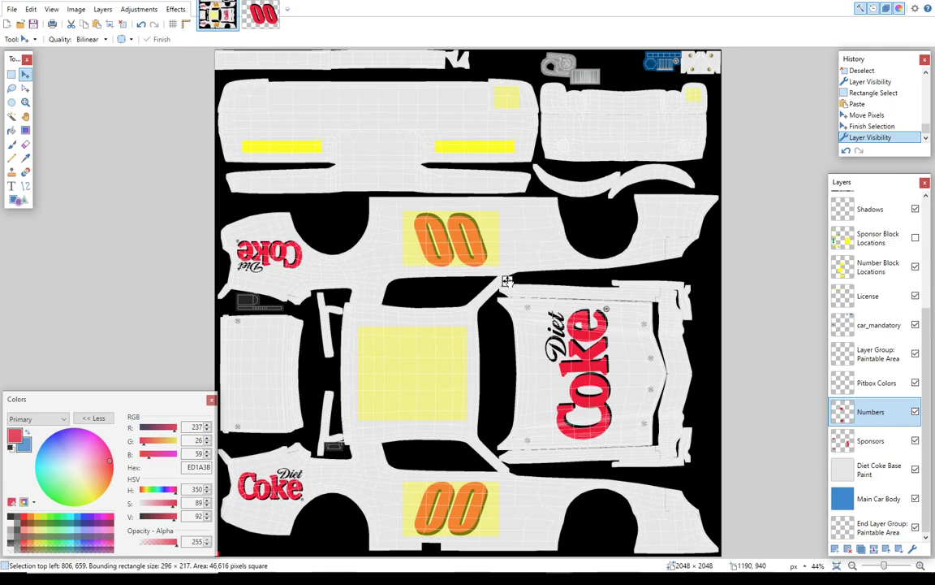
left_click(506, 280)
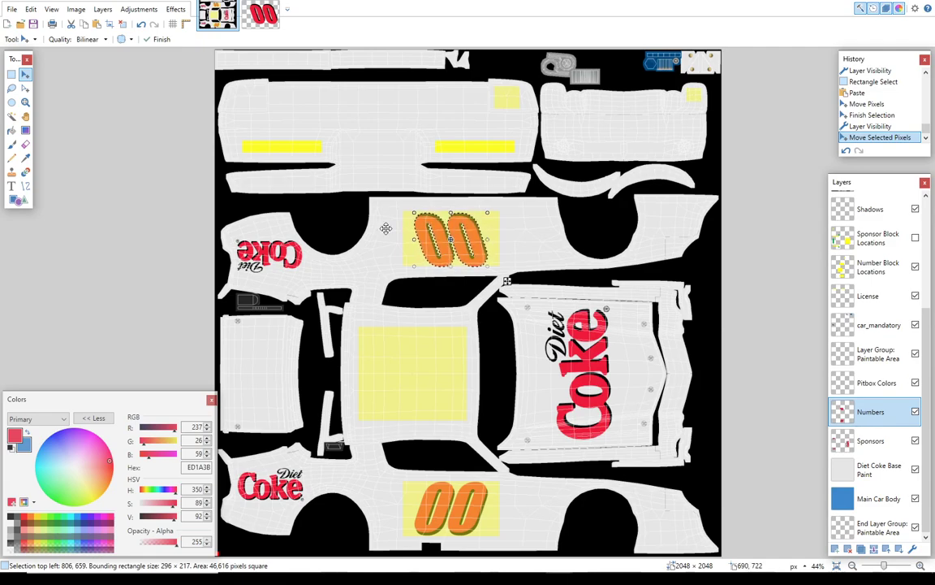
Duplicate the flipped "00" and move the copy onto the roof's number block.
left_click(84, 25)
left_click(97, 23)
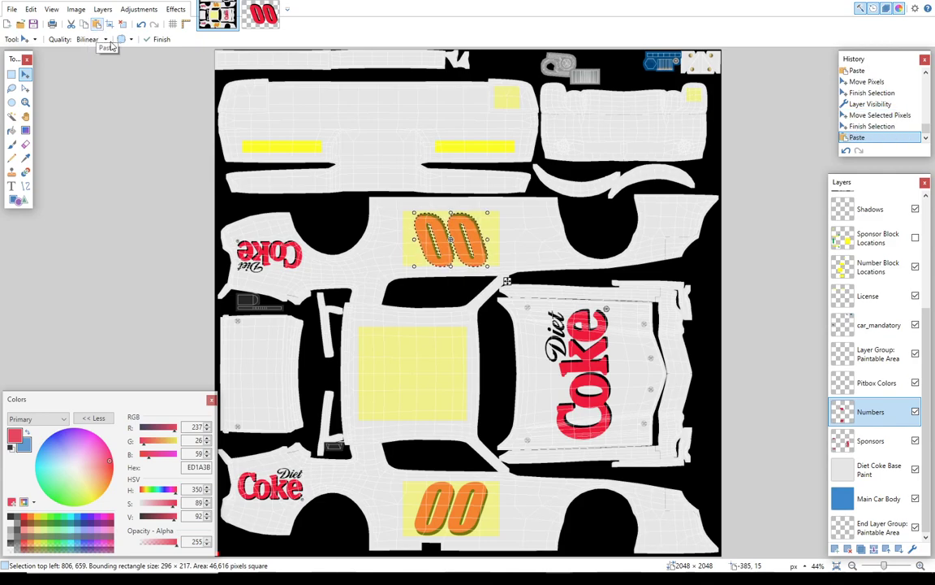
left_click_drag(424, 243, 403, 342)
Try to enlarge and reposition the roof "00" to fill its number block, and undo the changes.
mouse_move(480, 390)
left_mouse_down()
mouse_move(460, 393)
mouse_move(467, 402)
left_mouse_up()
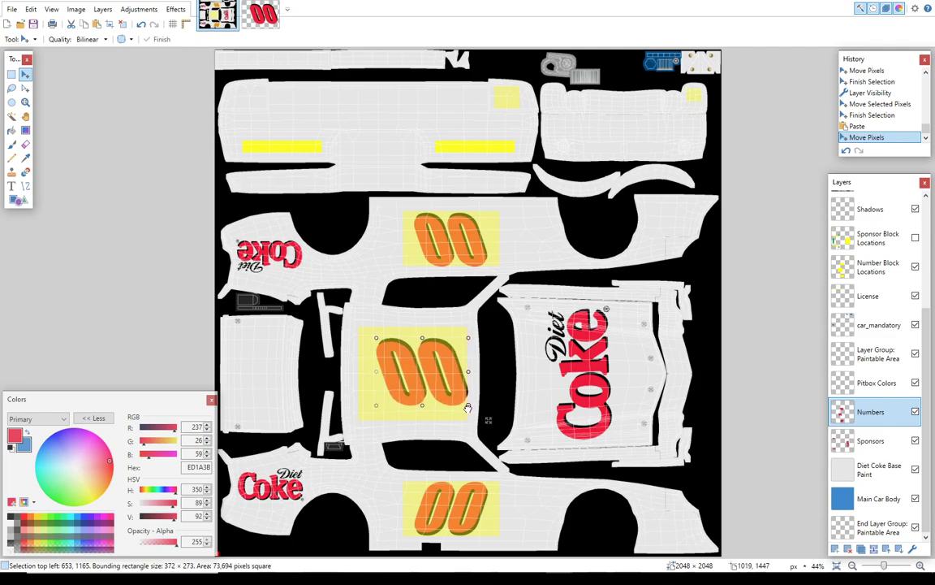
left_click_drag(476, 413, 471, 410)
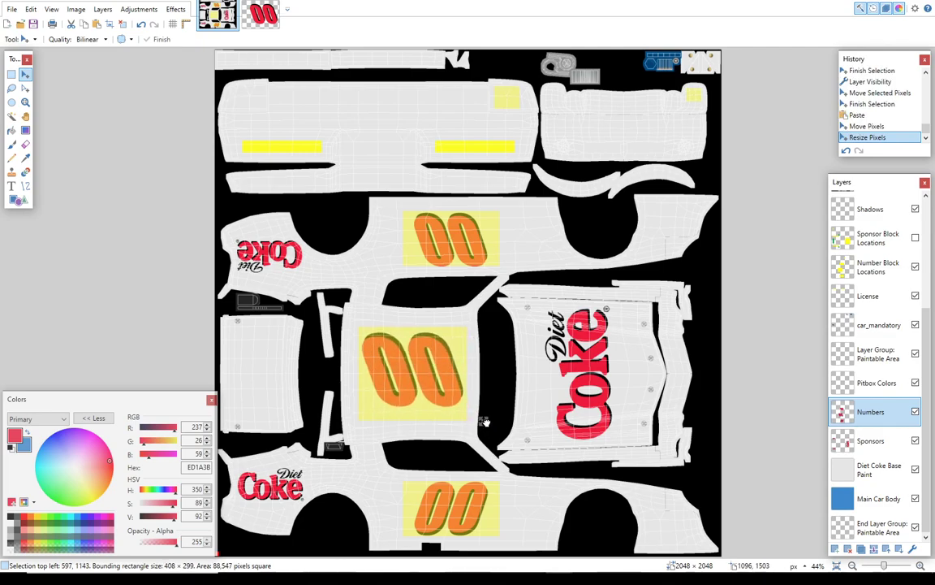
left_click_drag(485, 424, 457, 414)
mouse_move(454, 372)
left_mouse_down()
mouse_move(435, 380)
mouse_move(458, 380)
left_mouse_up()
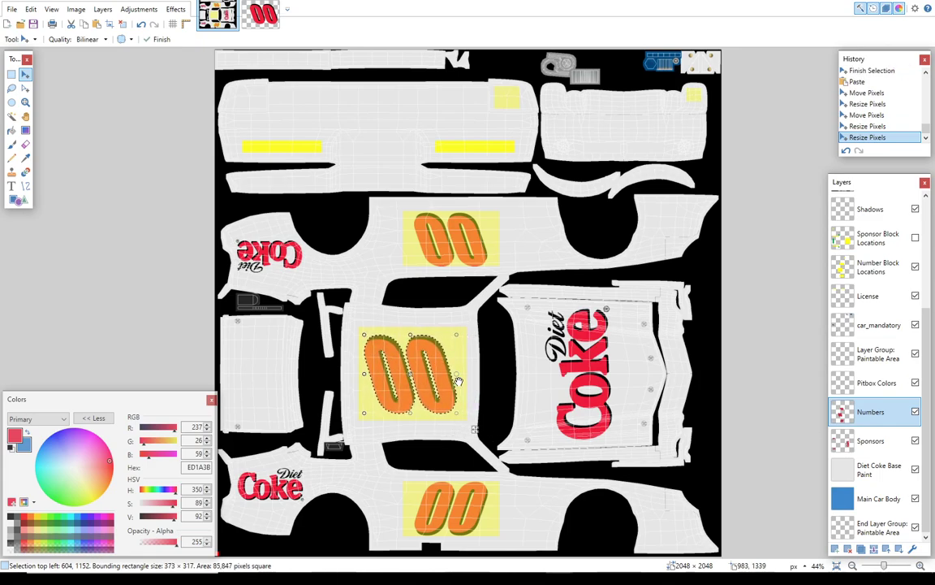
left_click(143, 30)
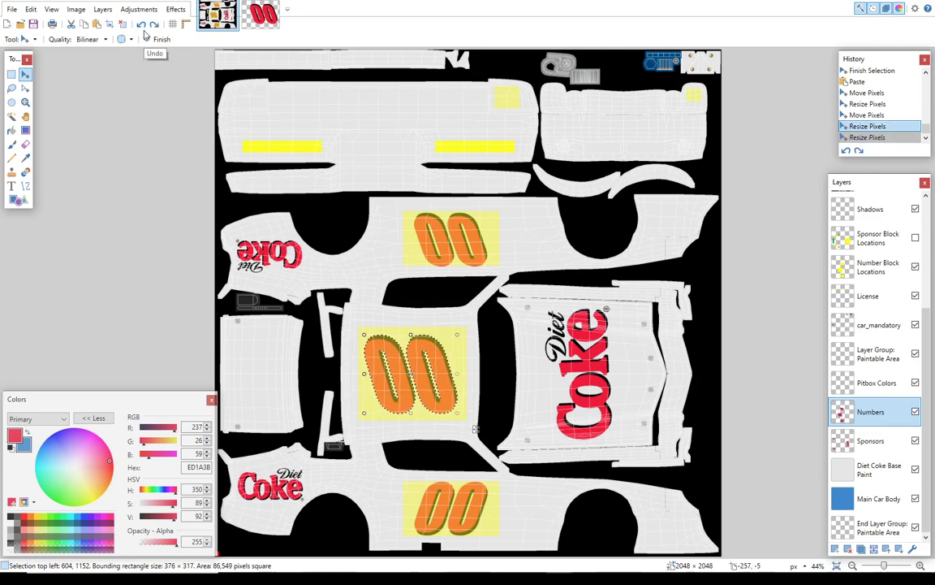
left_click(143, 31)
left_click(144, 31)
left_click(144, 31)
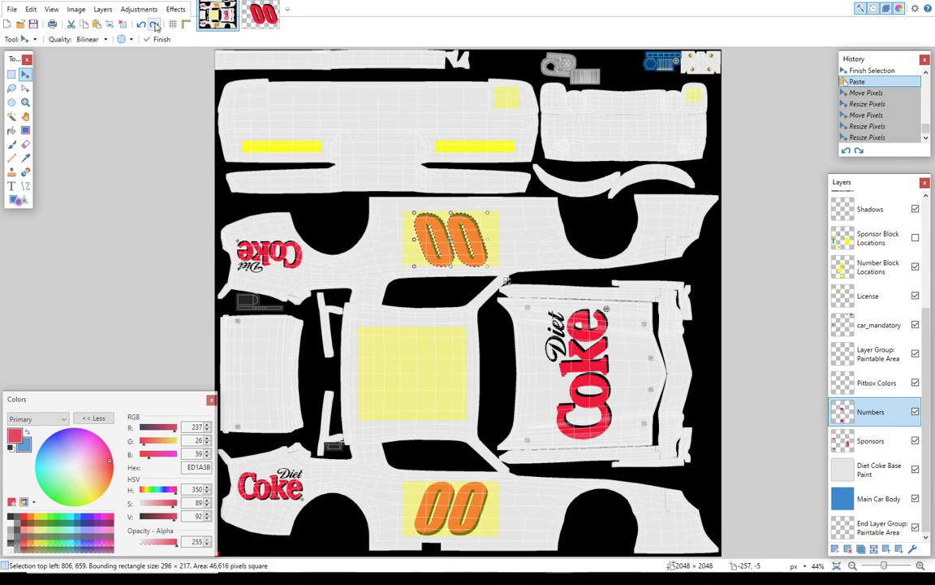
Restore the "00" on the roof and enlarge it to about 414 × 293 px, positioned within its number block.
left_click(154, 25)
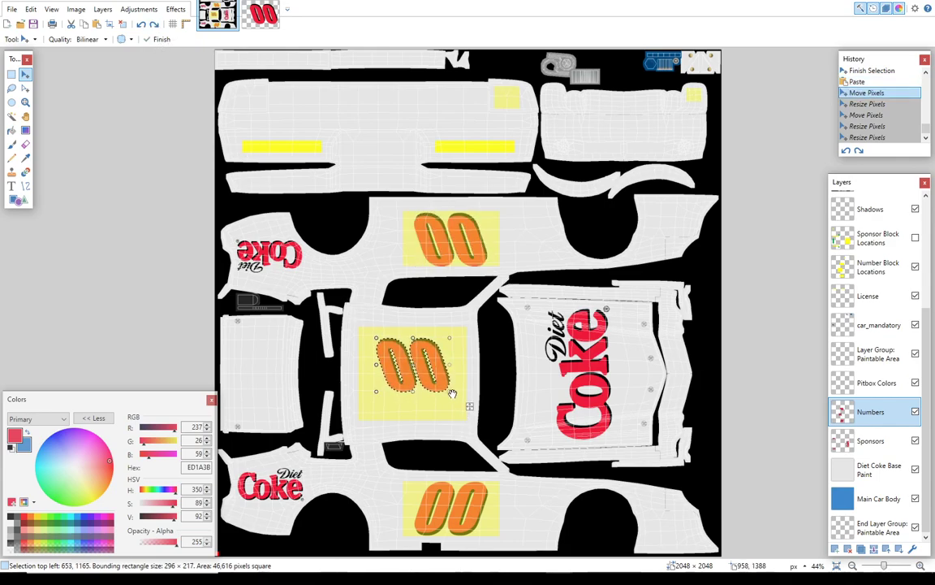
left_click_drag(452, 393, 484, 425)
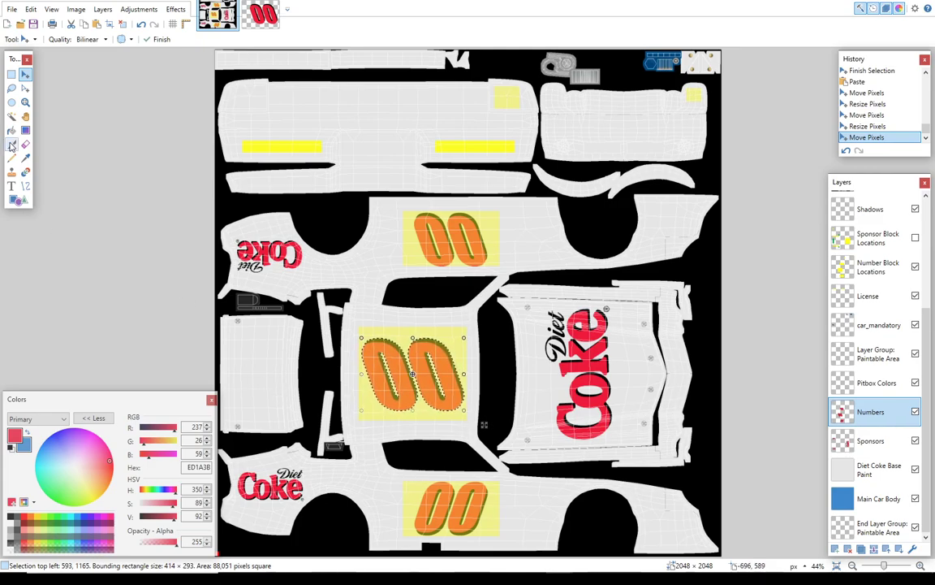
Copy the "00" from the lower car side and place a shrunken copy on the small number block of the panel with two yellow strips.
left_click(12, 74)
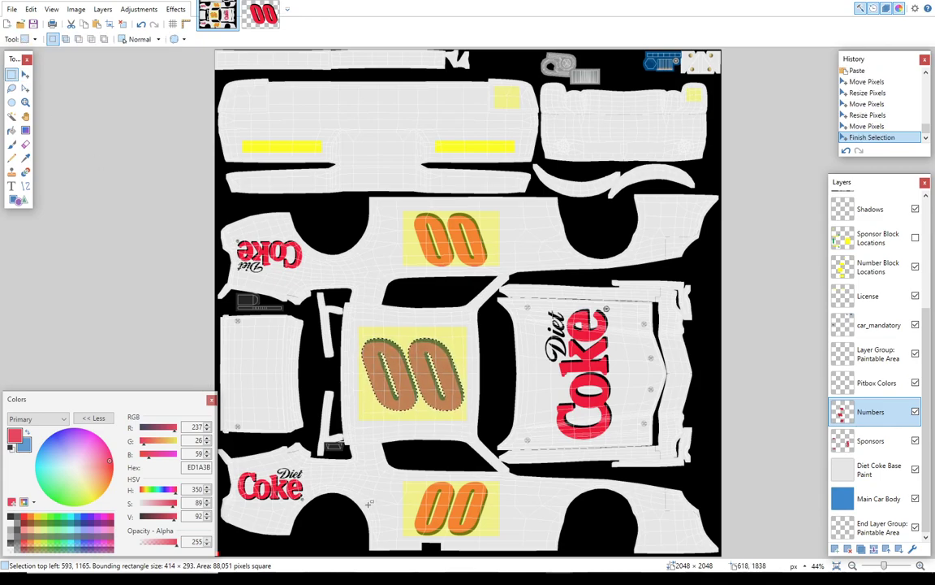
left_click_drag(407, 474, 491, 541)
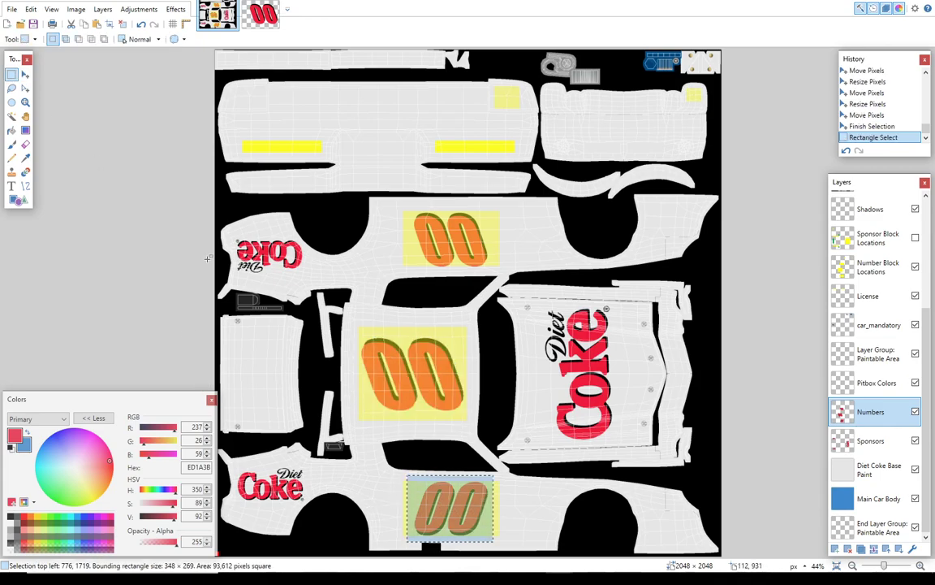
left_click(96, 25)
left_click_drag(513, 557, 519, 108)
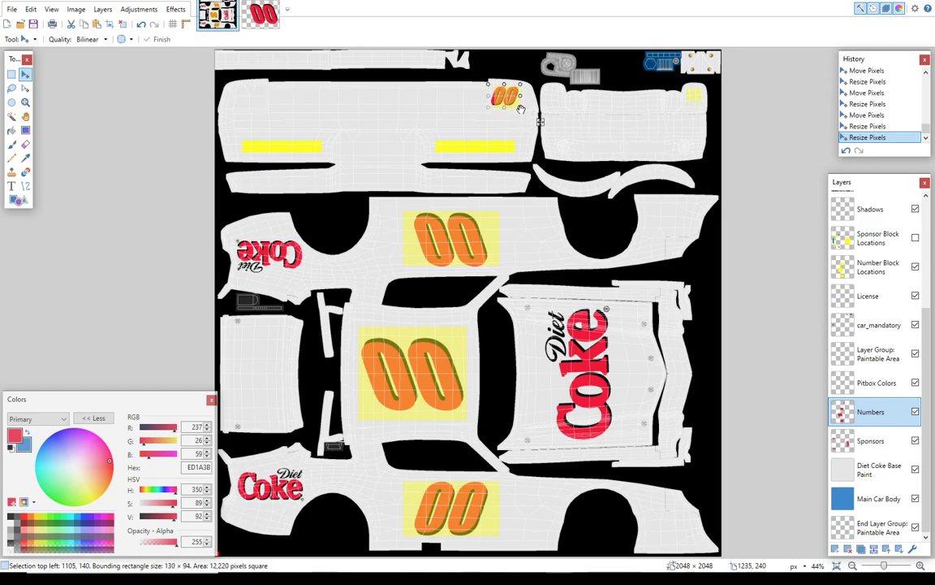
Undo the last resize of the small "00" and fit it to its number block at about 116 × 89 px.
left_click(135, 23)
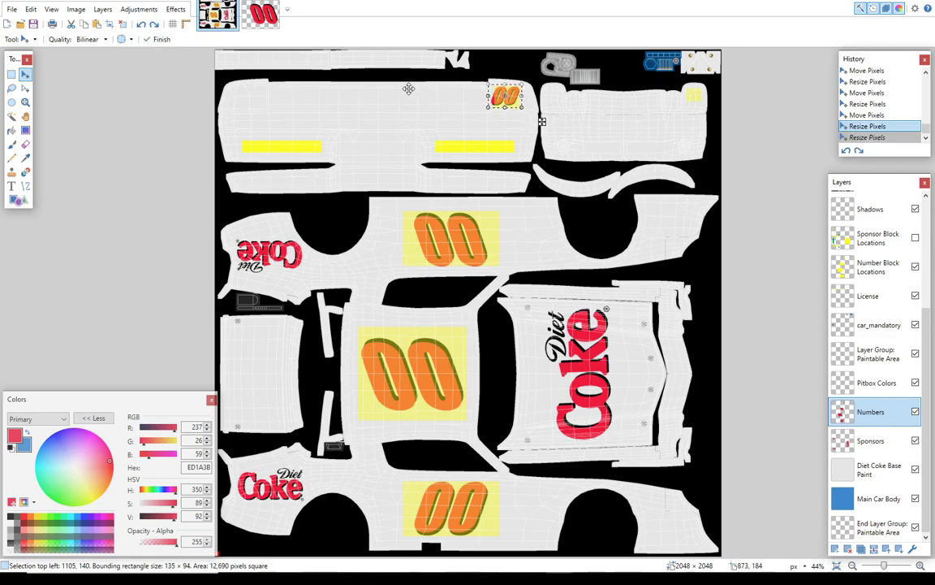
left_click(132, 23)
left_click_drag(520, 105, 539, 120)
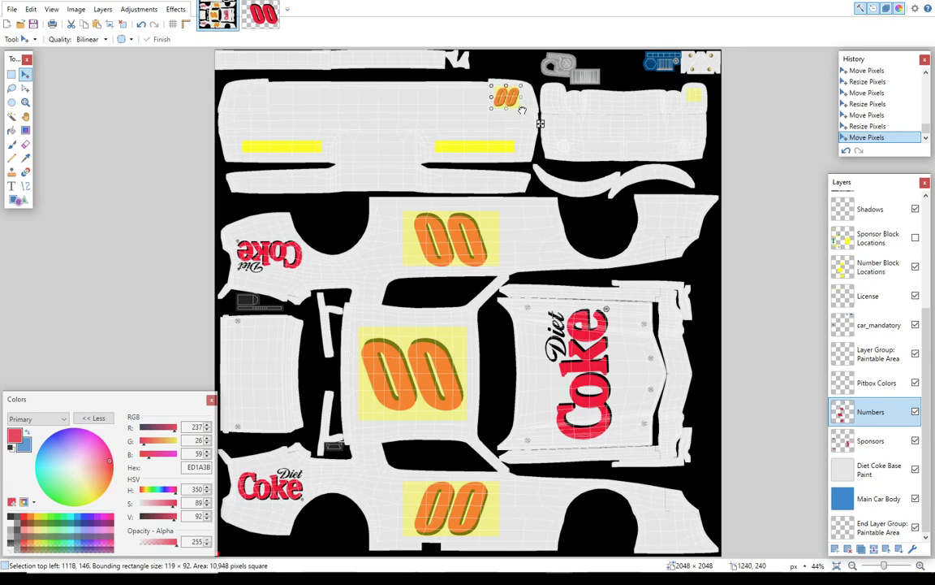
left_click_drag(523, 110, 541, 123)
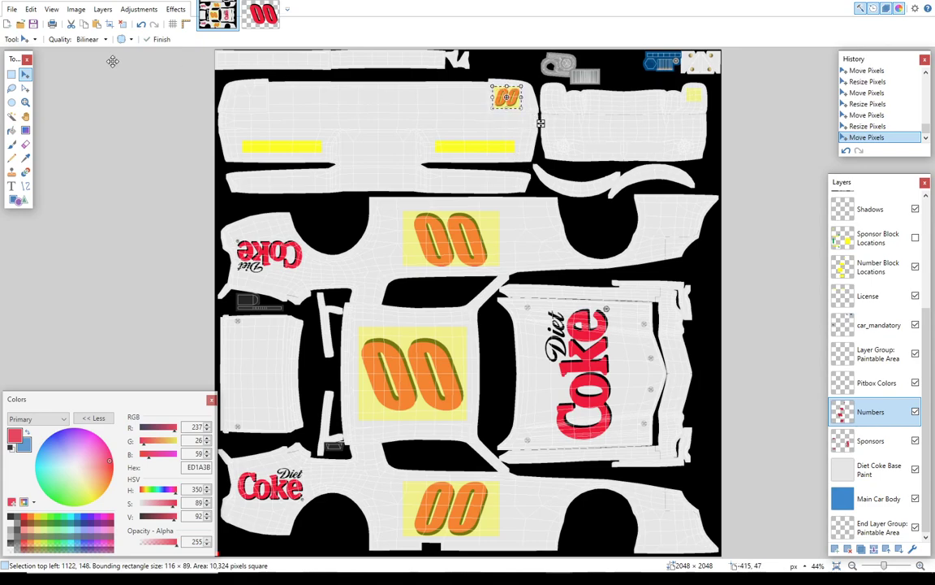
Paste another "00", shrink it to about 76 × 58 px on the corner number block of the panel beside the yellow-strip panel, and deselect.
left_click(96, 24)
left_click_drag(540, 124, 722, 117)
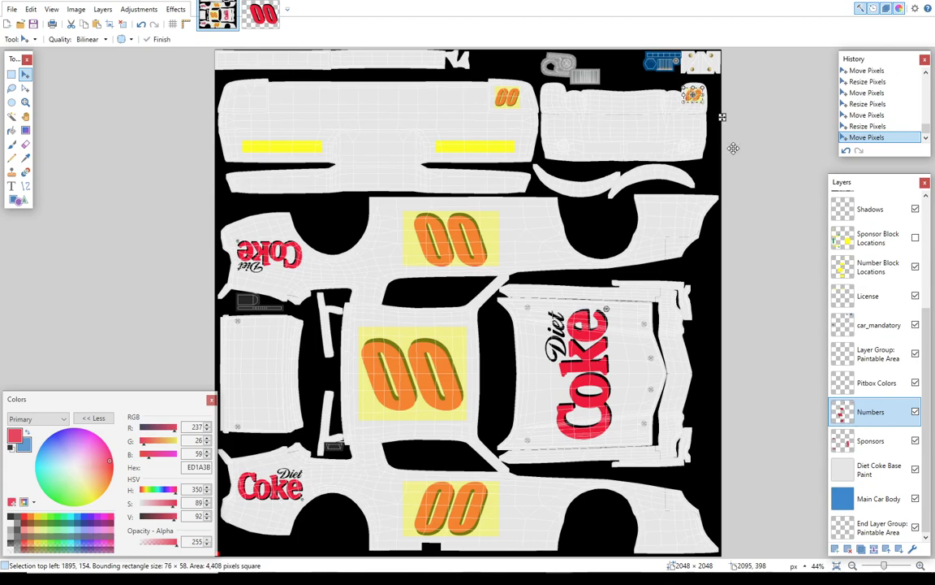
key("ctrl+d")
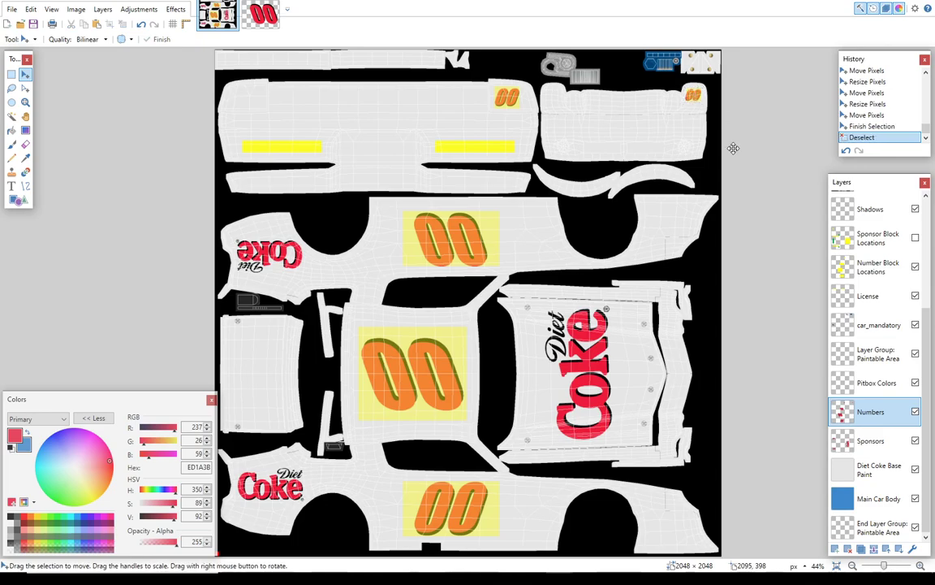
Hide the Number Block Locations and Diet Coke Base Paint layers.
left_click(915, 267)
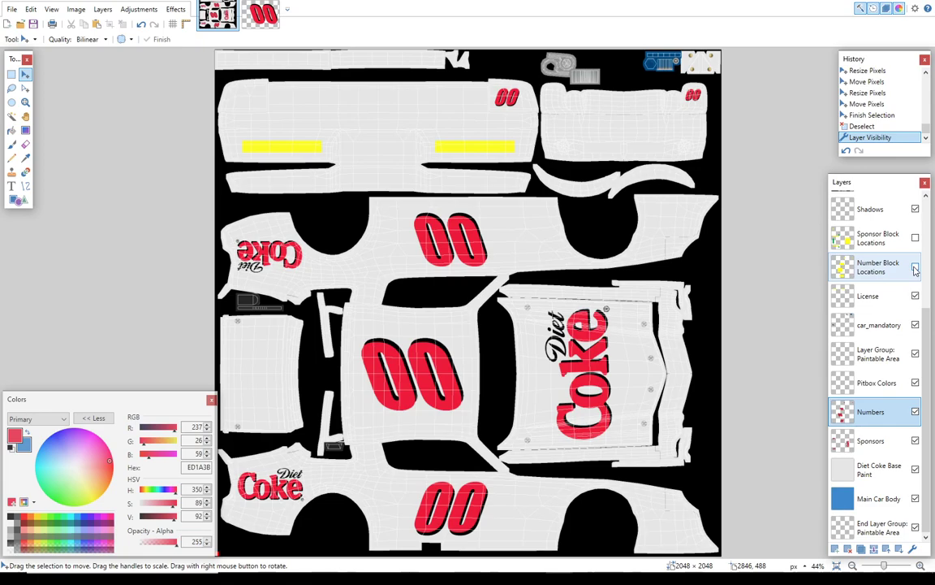
left_click(915, 469)
left_click(915, 470)
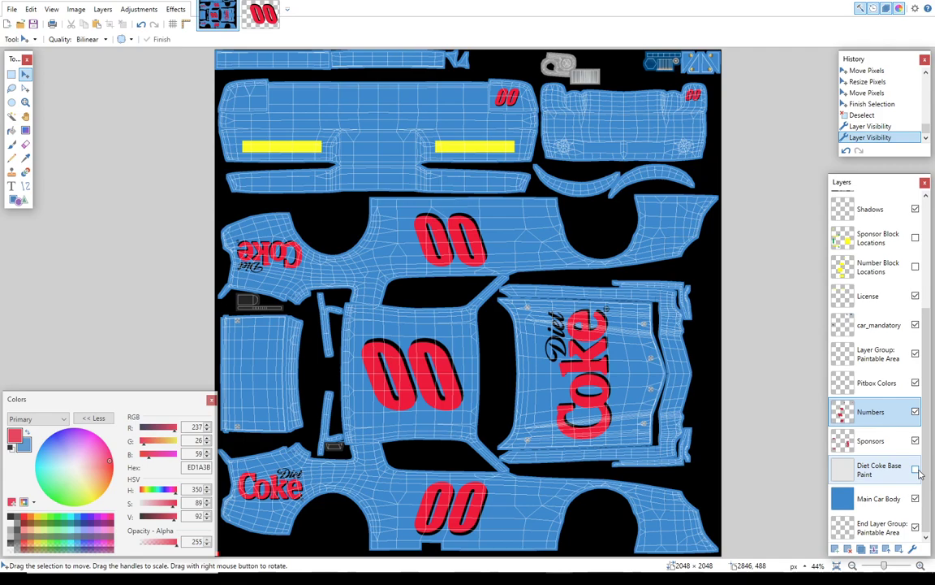
Add a new layer above the Numbers layer and name it Decals.
left_click(835, 550)
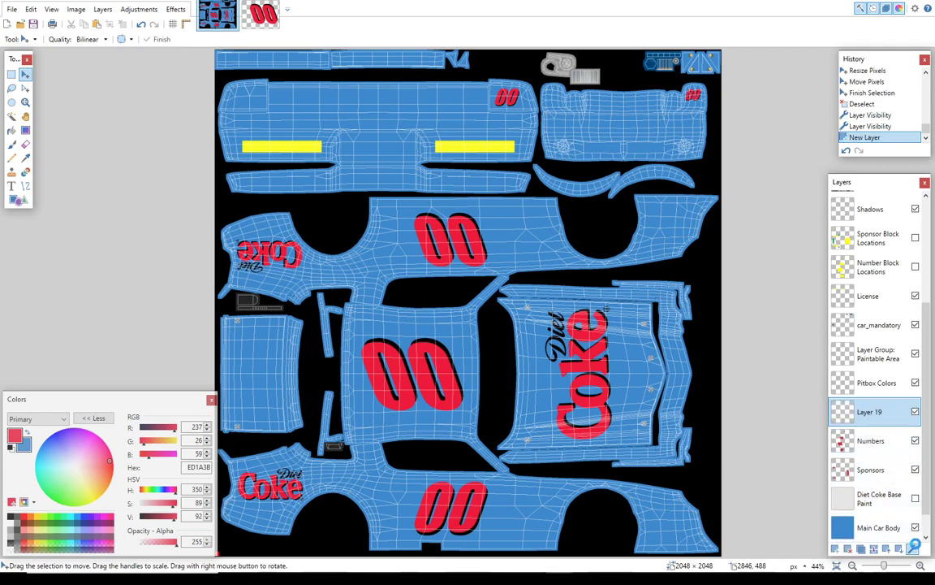
left_click(915, 548)
type("Decals")
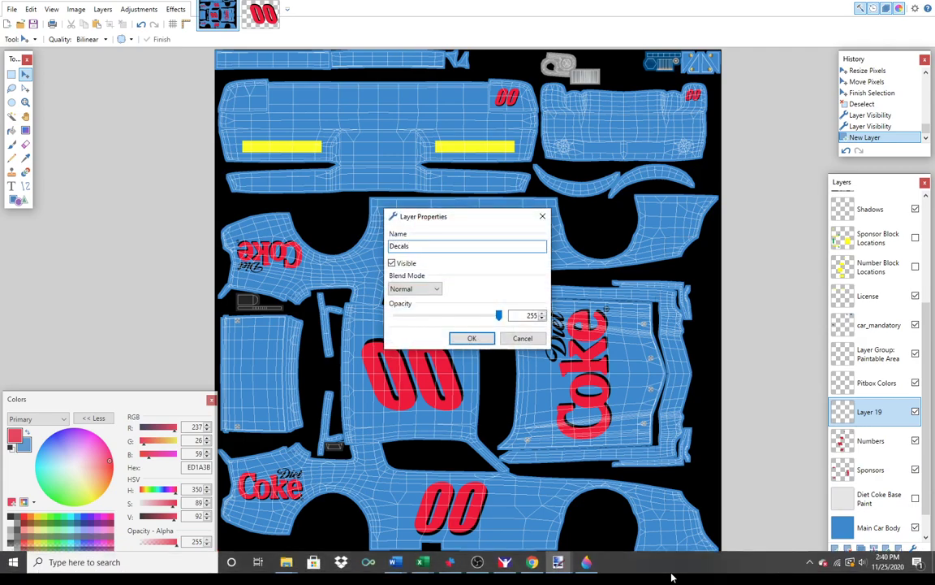
left_click(470, 338)
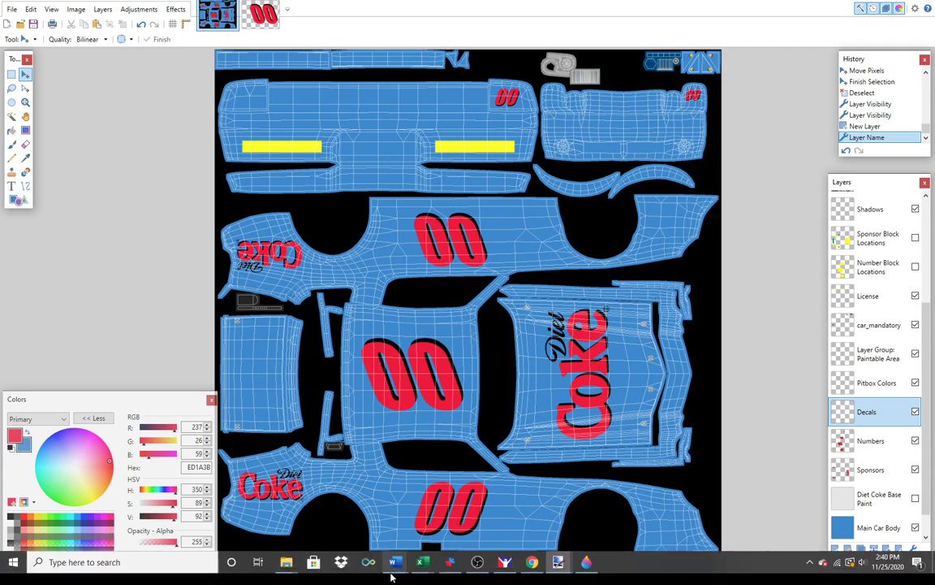
Switch to Chrome, go to google.com and search for images of "Crane Cams logo transparent png".
left_click(533, 562)
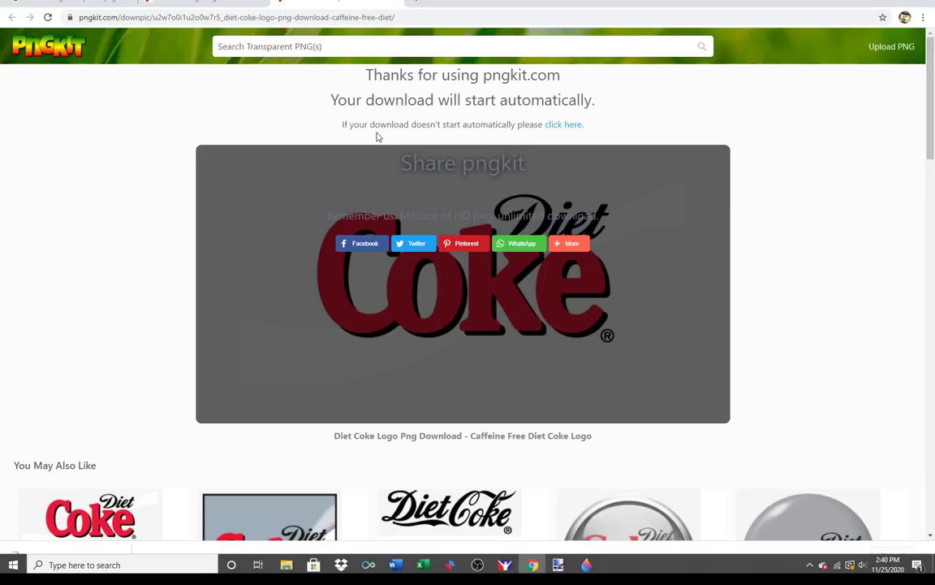
left_click(343, 23)
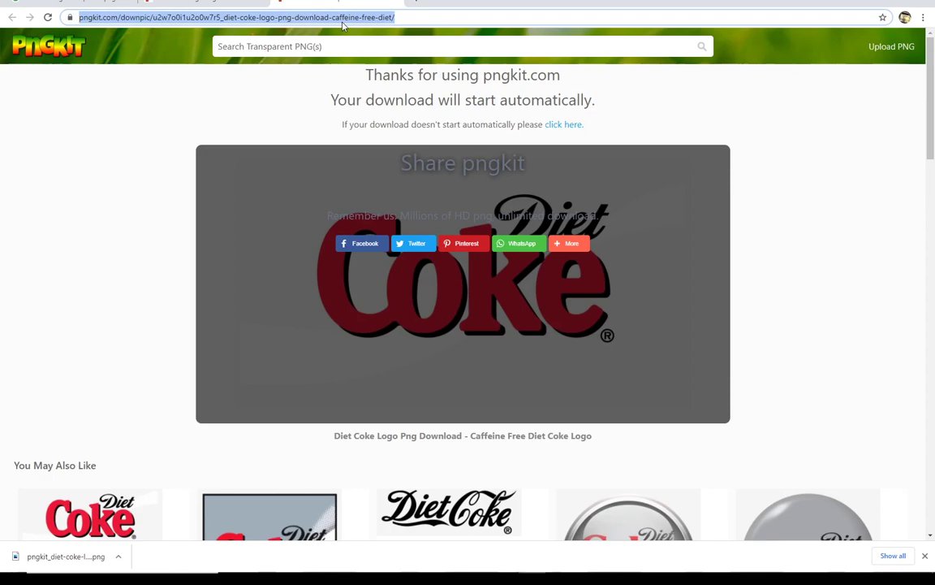
type("google.com")
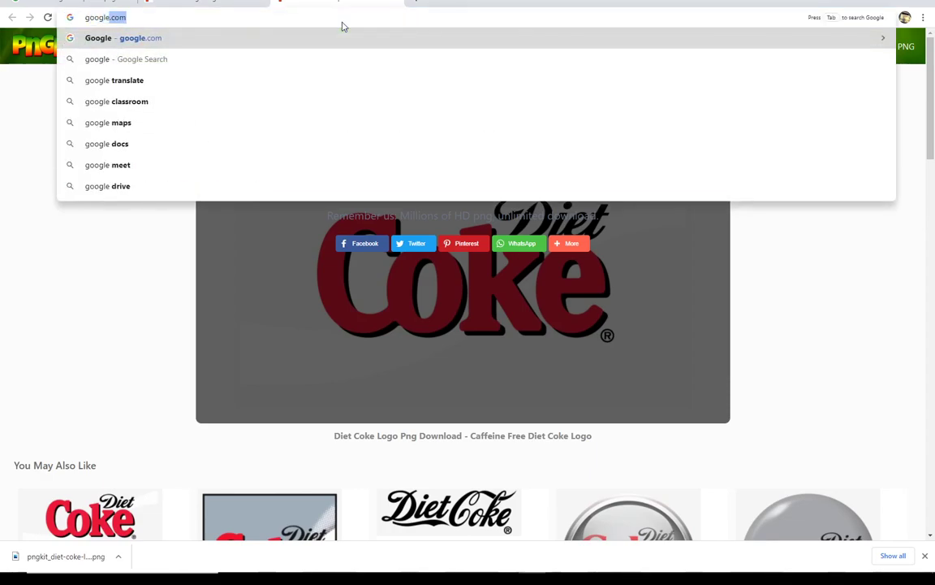
key("Return")
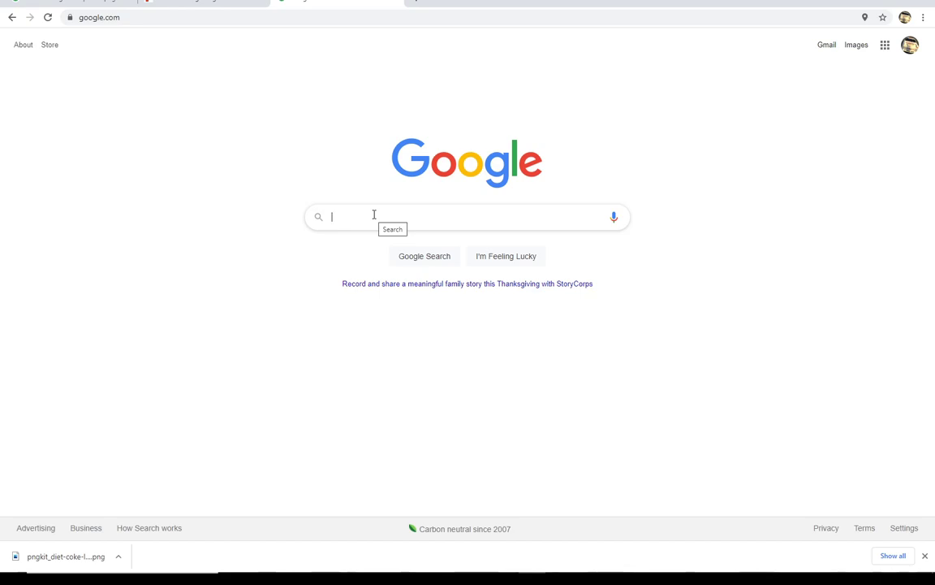
type("Crane Ca")
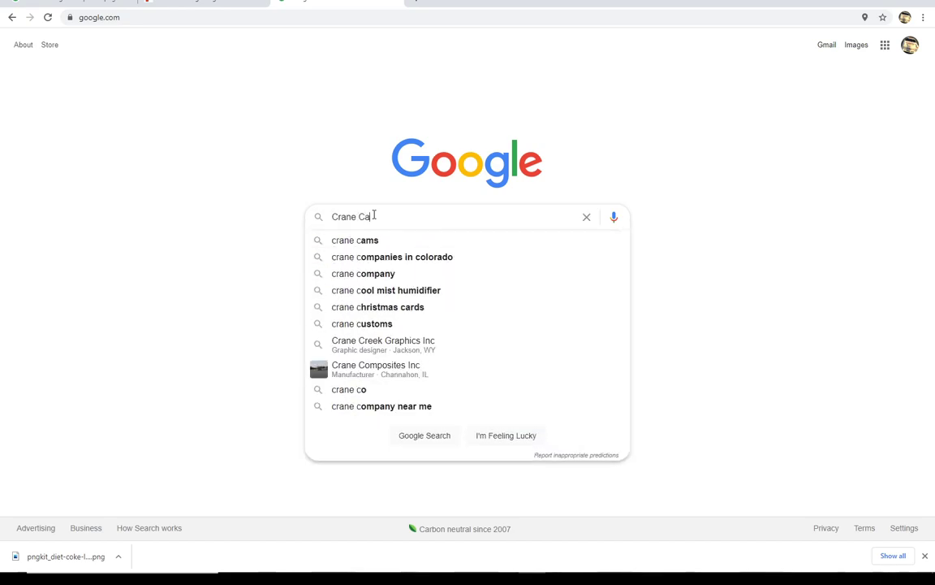
type("ms logo")
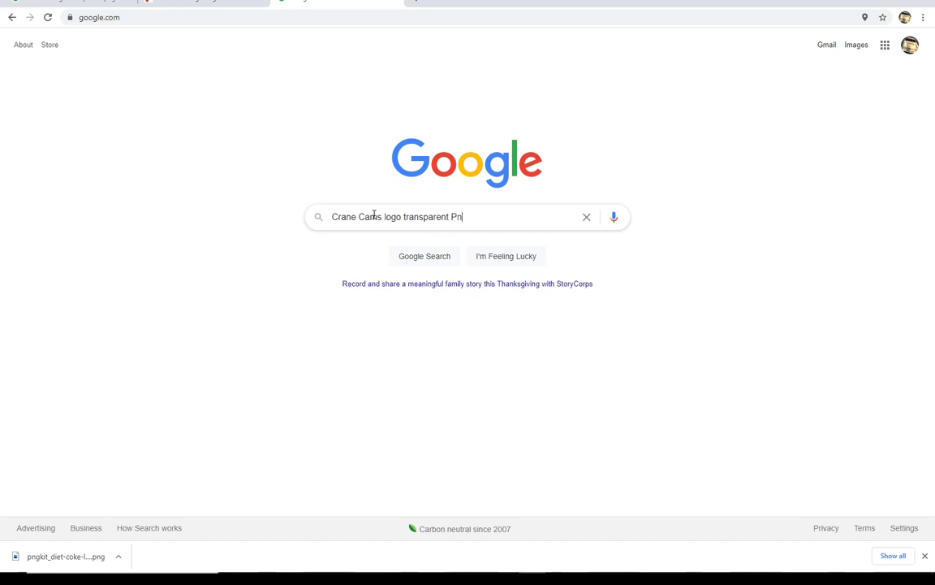
type(" transparent png")
key("Return")
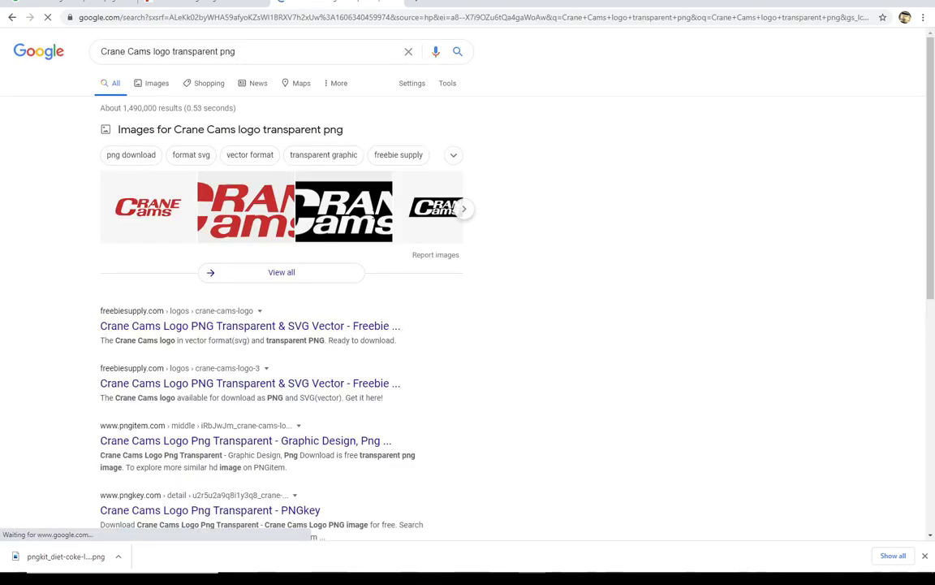
left_click(157, 83)
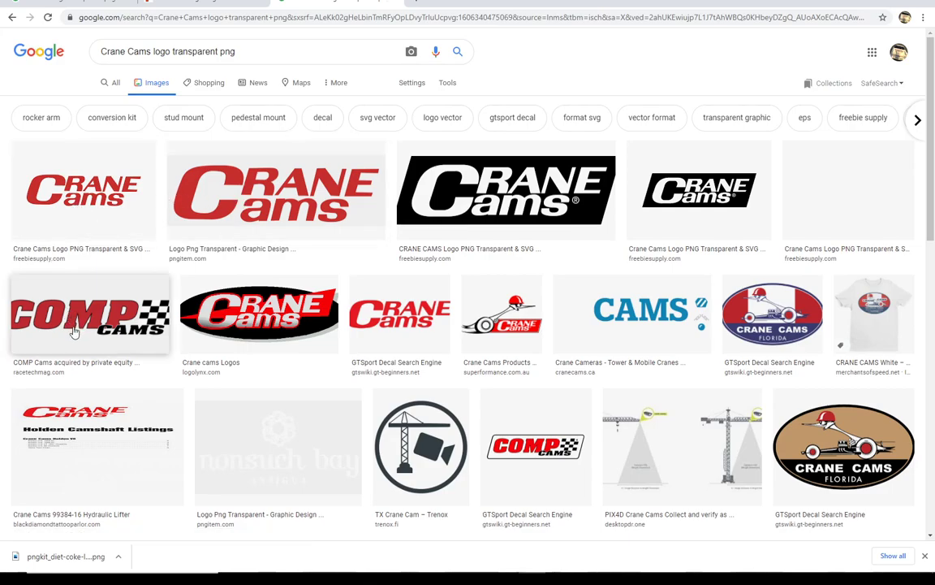
Open the PNGitem page of the red Crane Cams logo and look over its download details.
left_click(299, 216)
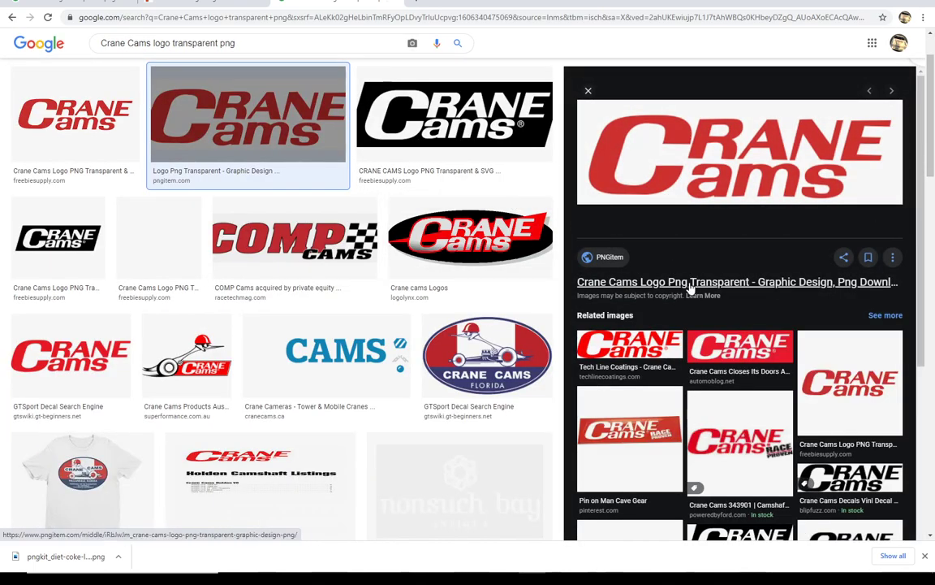
left_click(690, 284)
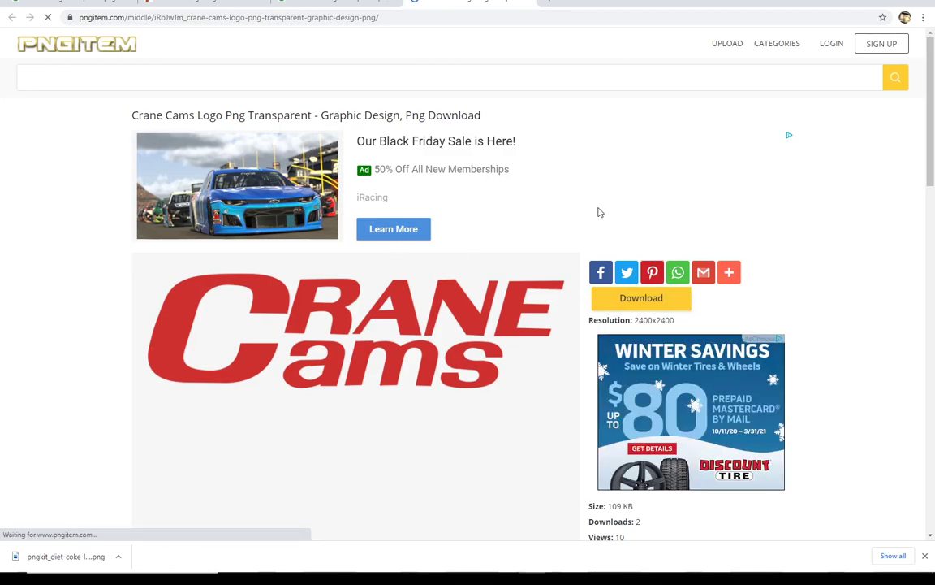
left_click_drag(930, 131, 929, 205)
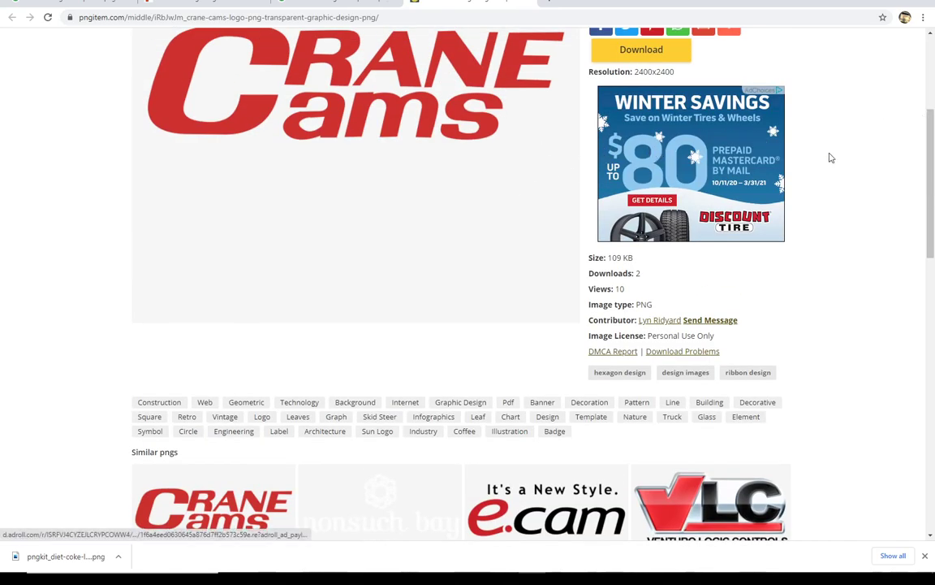
scroll(927, 121, "up", 3)
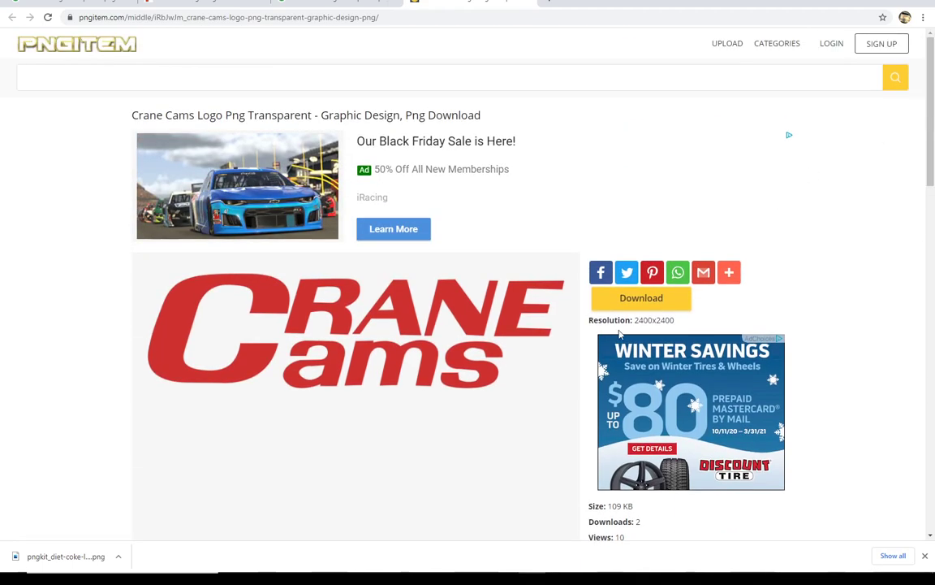
Return to Street Stock.pdn in paint.net and open the red Crane Cams image from the Racing Decals folder in iRacing Files.
mouse_move(578, 578)
mouse_move(558, 562)
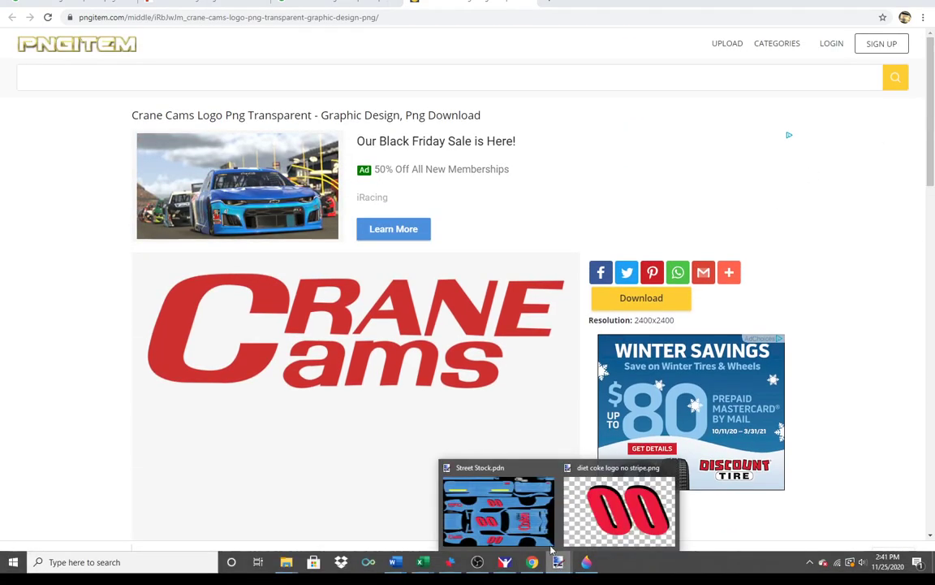
left_click(511, 481)
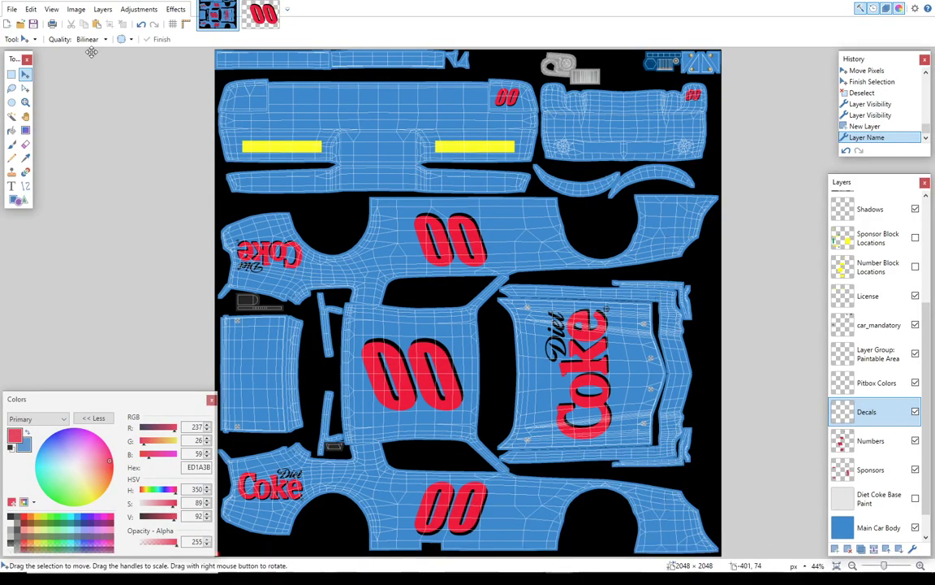
left_click(13, 11)
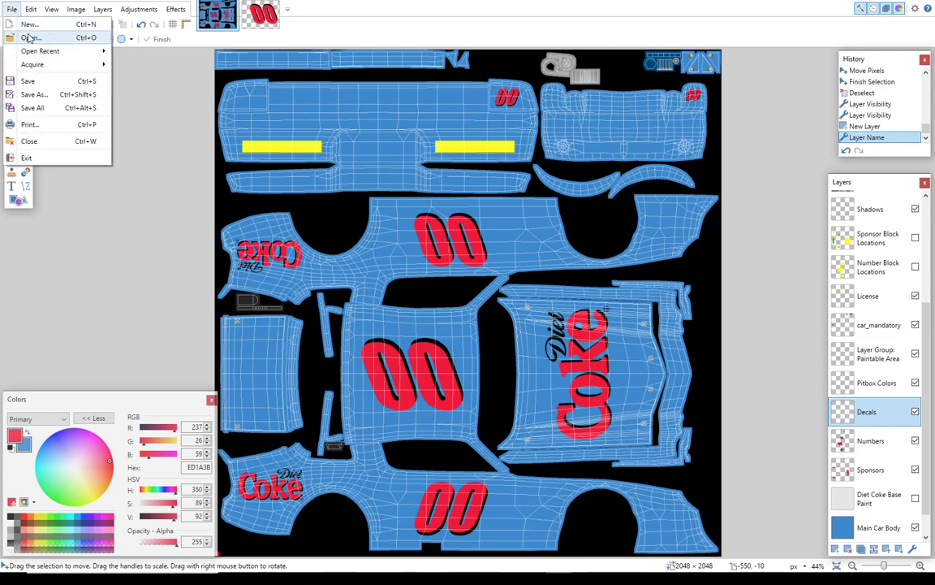
left_click(28, 40)
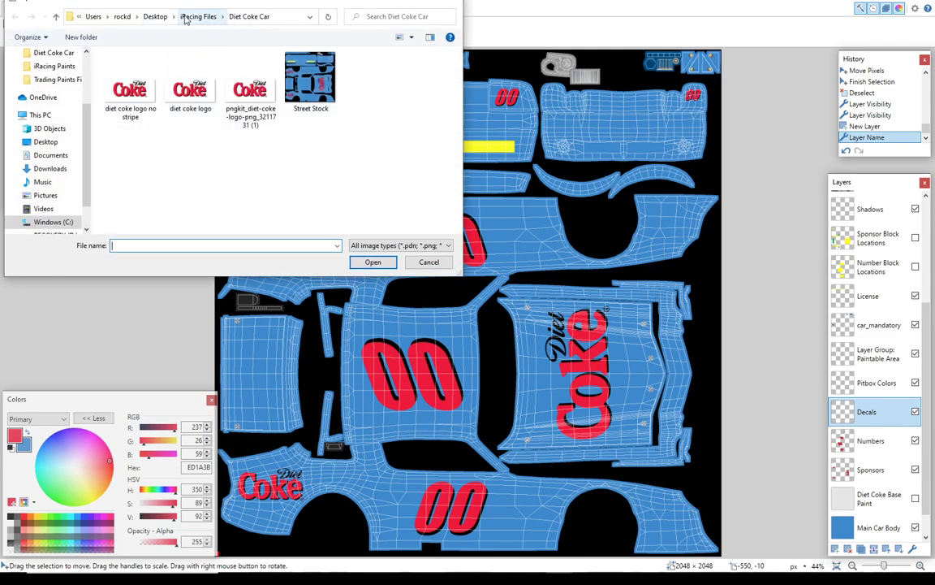
left_click(202, 16)
scroll(418, 114, "down", 8)
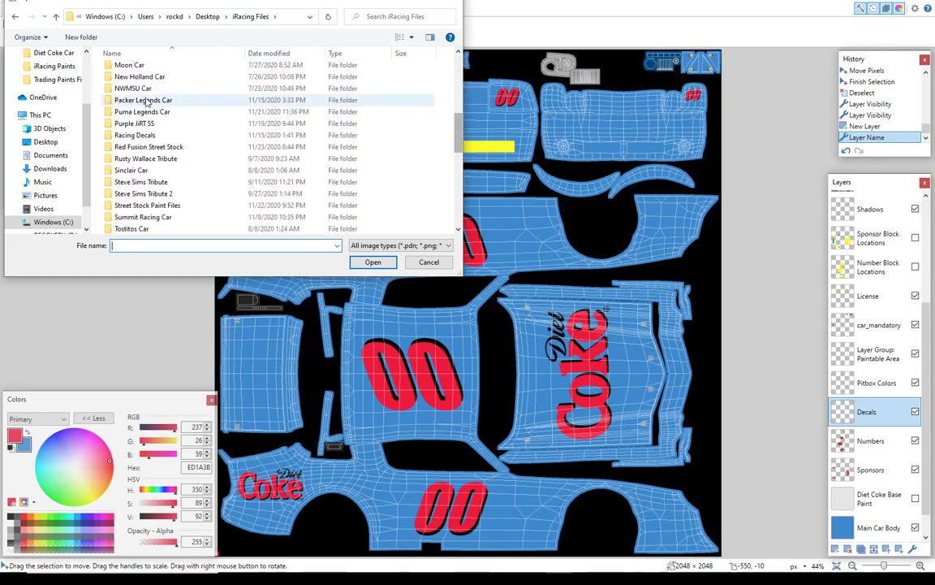
double_click(135, 134)
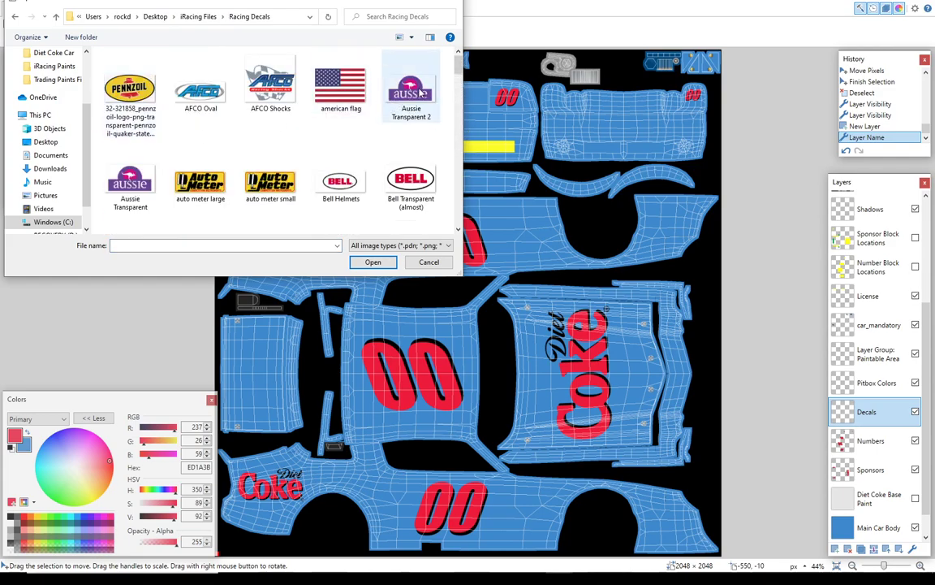
mouse_move(463, 68)
left_mouse_down()
mouse_move(463, 97)
mouse_move(464, 88)
left_mouse_up()
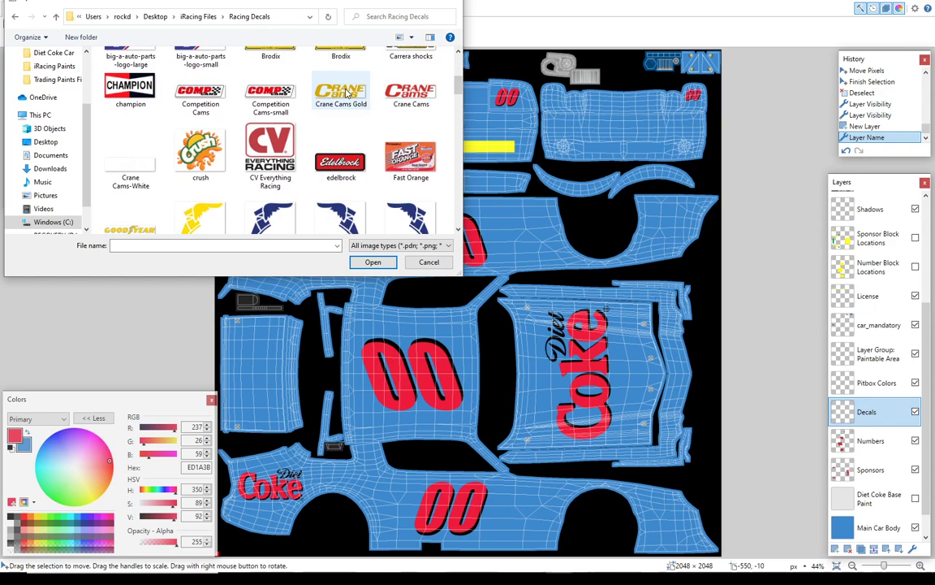
left_click(403, 98)
double_click(404, 97)
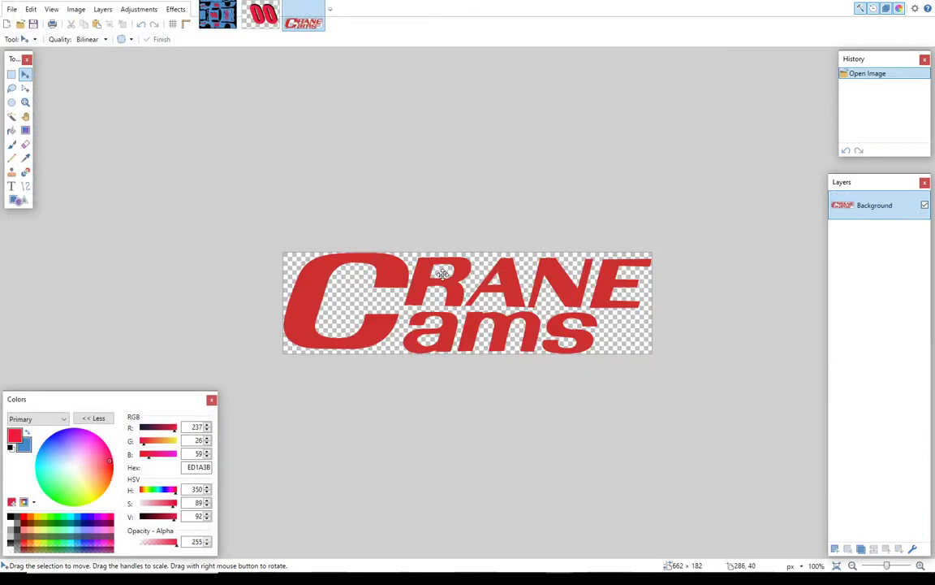
Resize the Crane Cams image to a height of 18 pixels with its aspect ratio maintained.
left_click(77, 11)
left_click(89, 37)
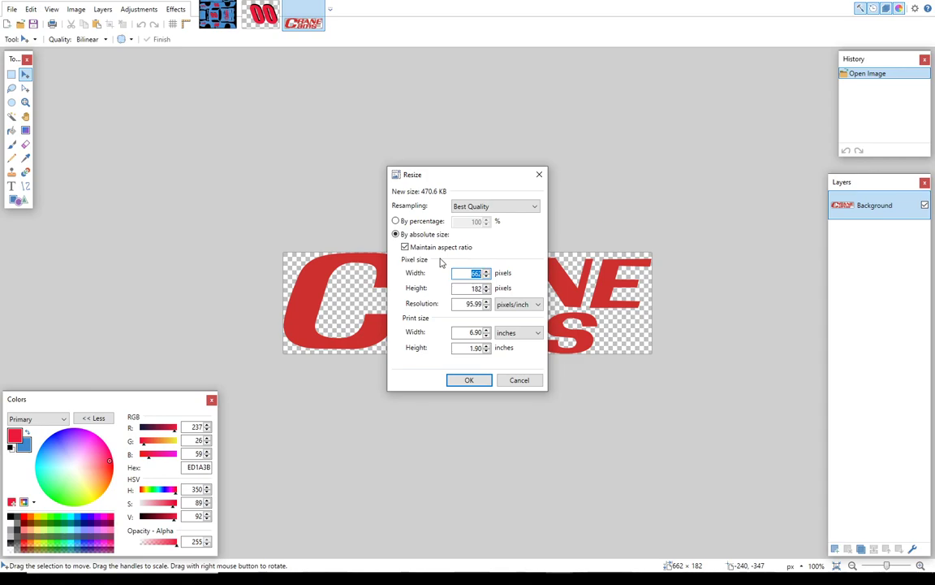
type("45")
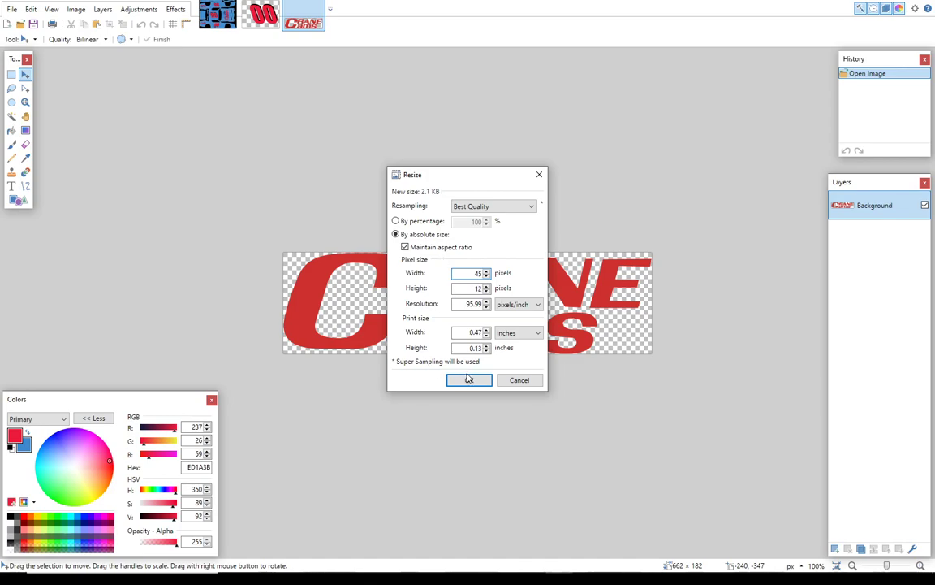
left_click(469, 288)
type("18")
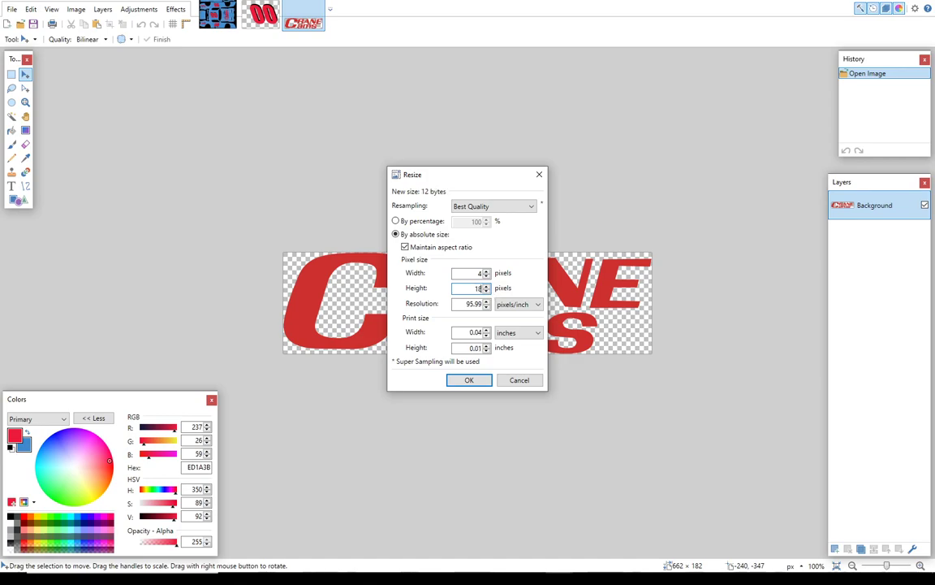
left_click(469, 379)
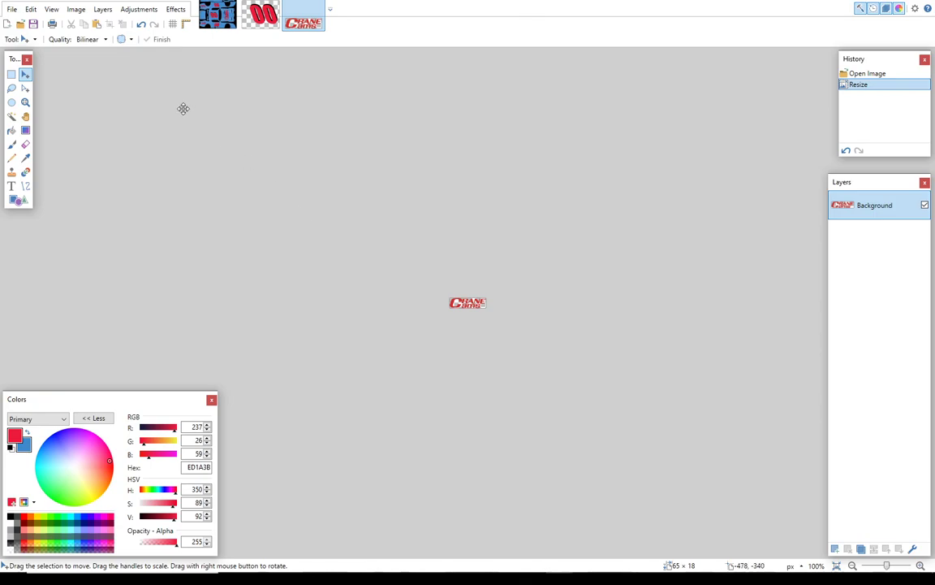
Select the red Crane Cams lettering with the Magic Wand at 50% tolerance, copy it and paste it into the car template's Decals layer.
left_click(11, 116)
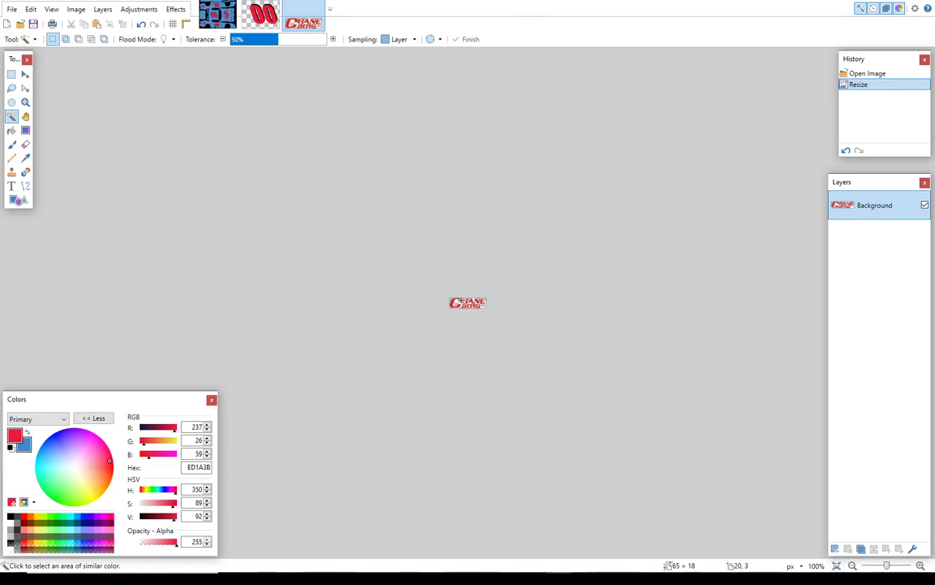
left_click(461, 302)
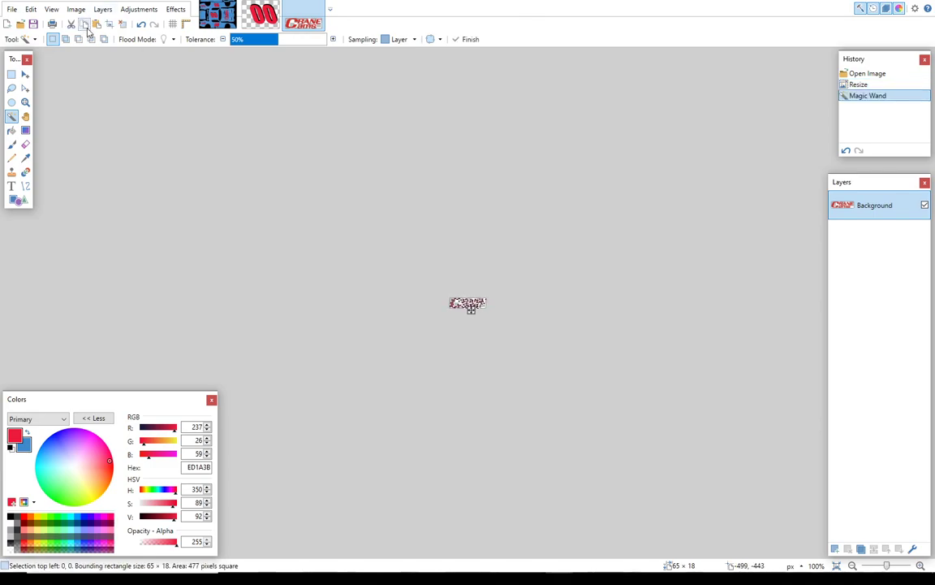
left_click(217, 14)
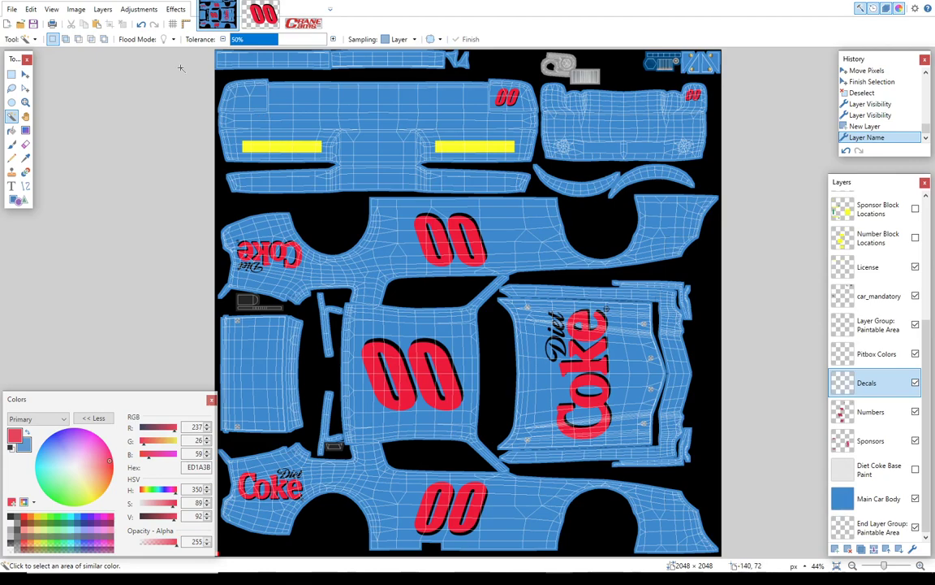
left_click(95, 24)
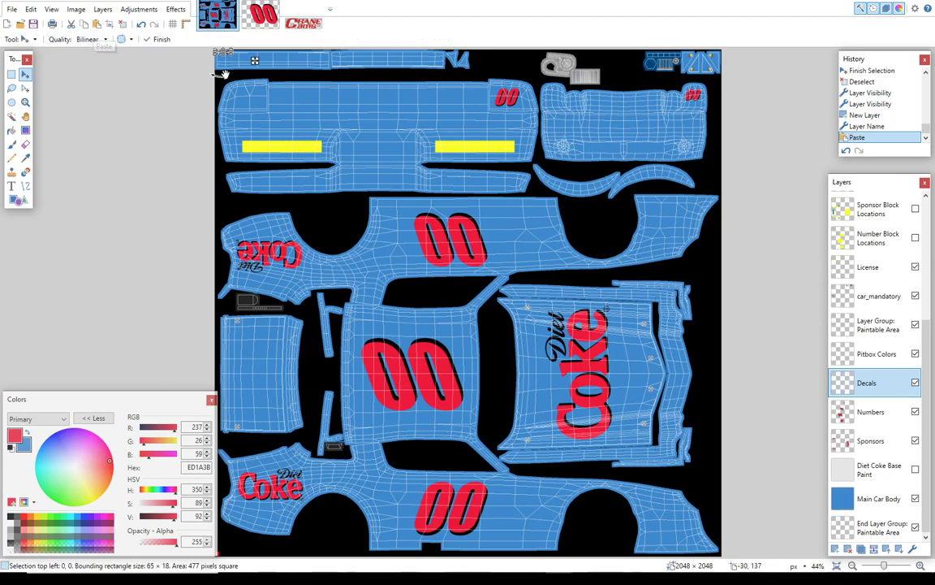
Erase the small pasted Crane Cams decal from the car template and resize the Crane Cams image to a height of 30 pixels, keeping its aspect ratio.
left_click_drag(253, 61, 577, 516)
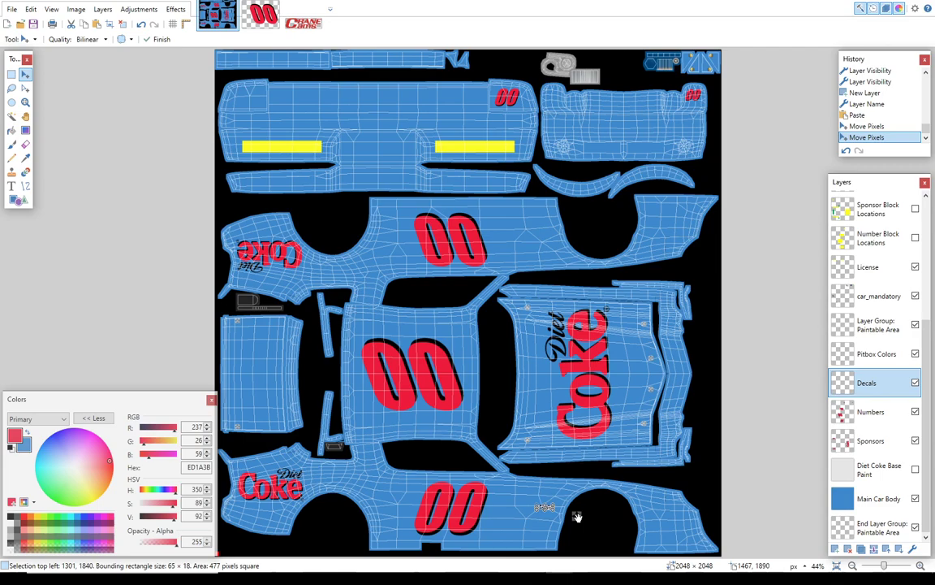
key("Delete")
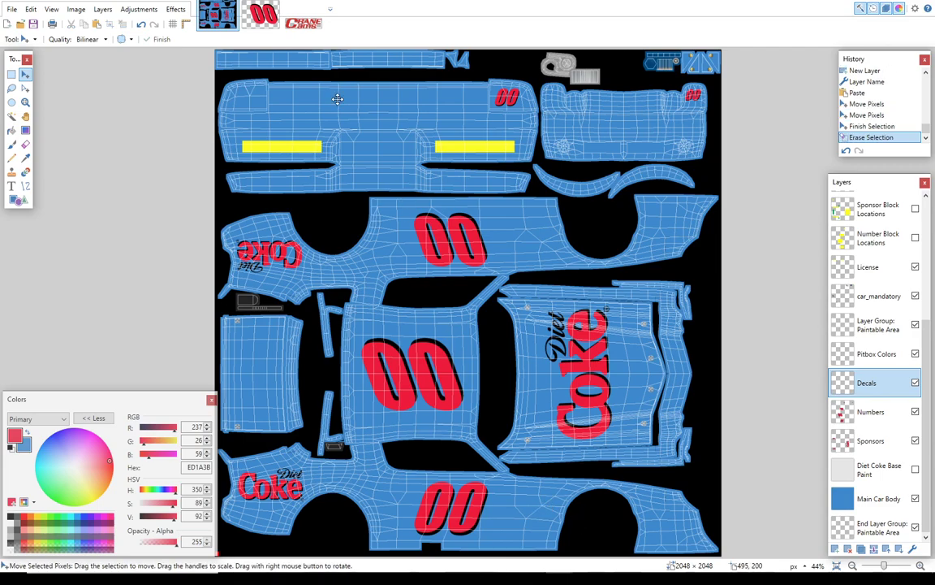
left_click(309, 24)
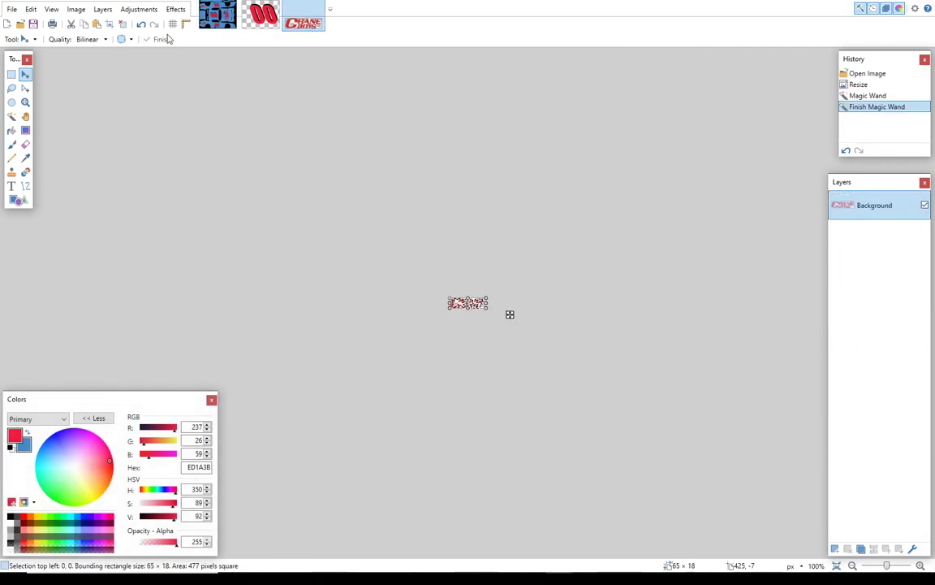
left_click(75, 9)
left_click(91, 37)
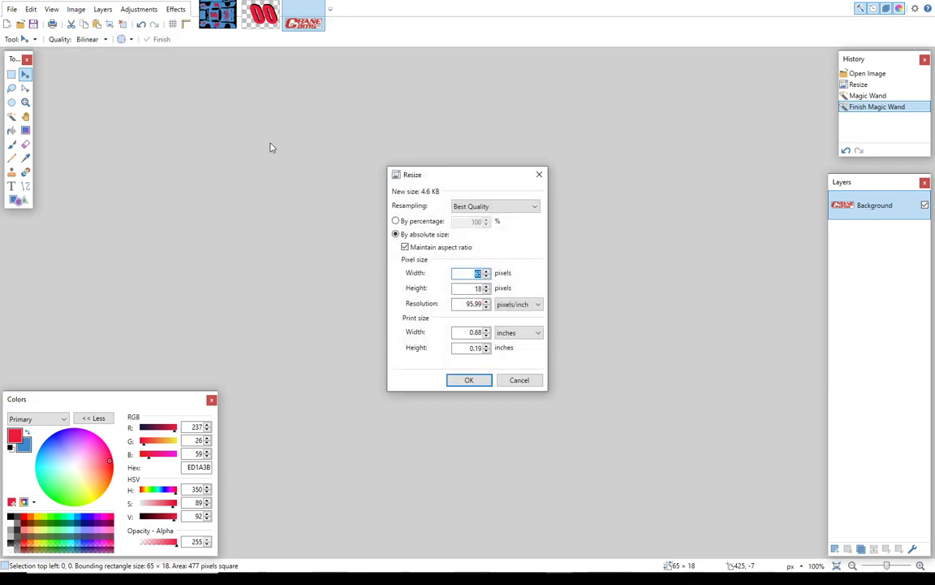
key("Tab")
type("30")
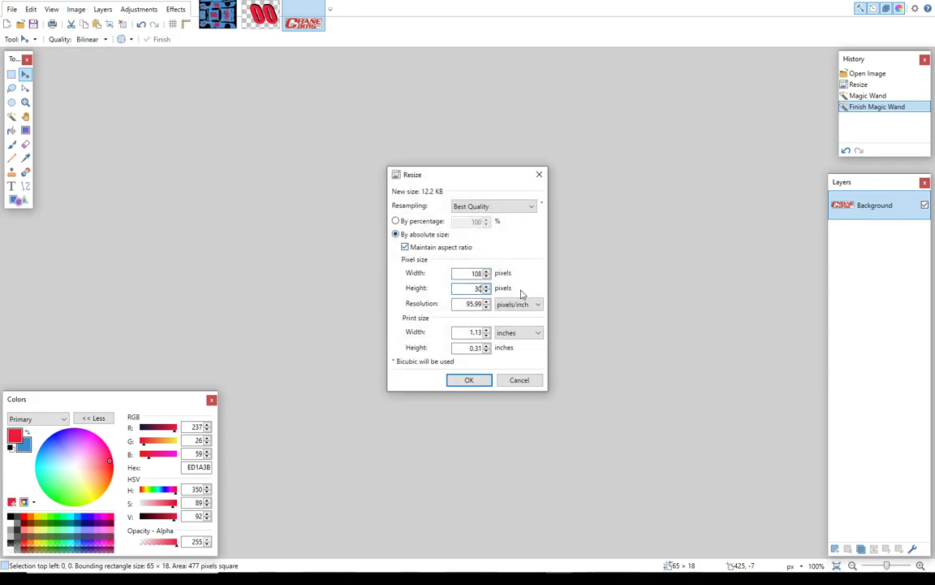
left_click(482, 378)
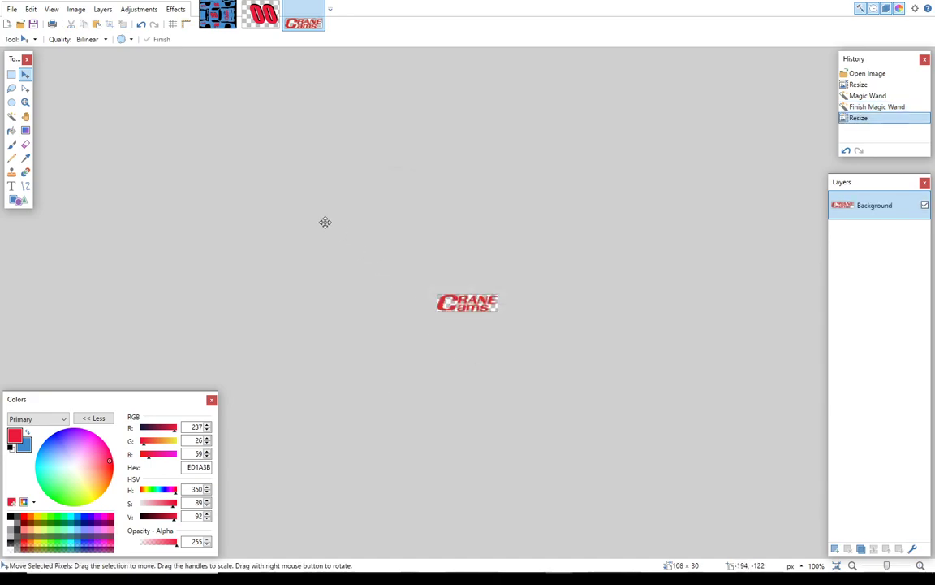
Select the resized red Crane Cams lettering with the Magic Wand at 50% tolerance, copy it and paste it into the template's Decals layer.
left_click(11, 115)
left_click(449, 308)
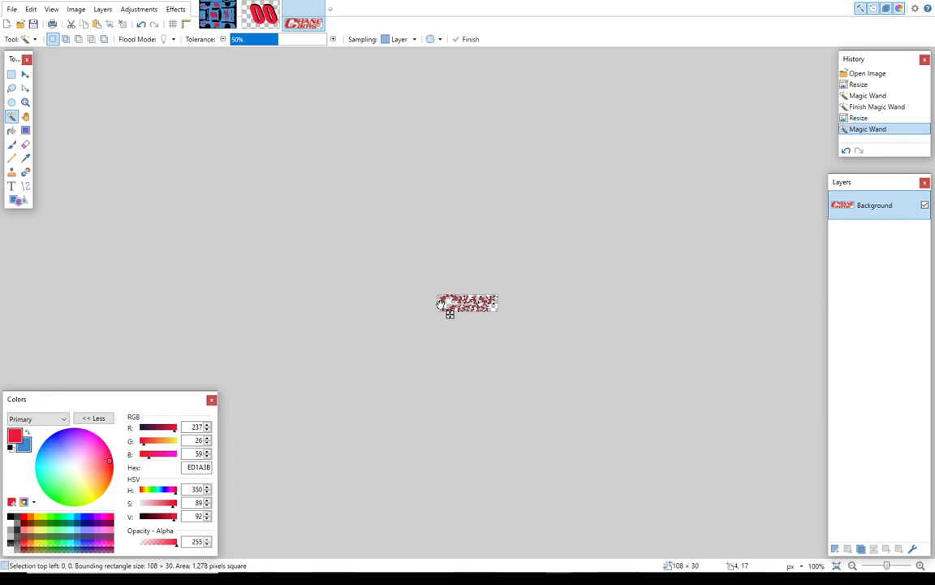
left_click(85, 26)
left_click(217, 15)
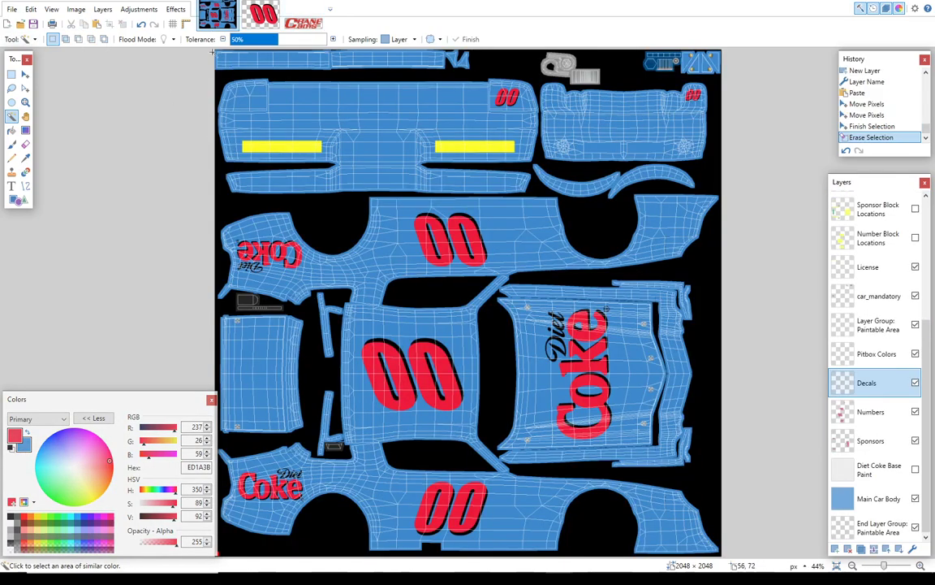
left_click(97, 25)
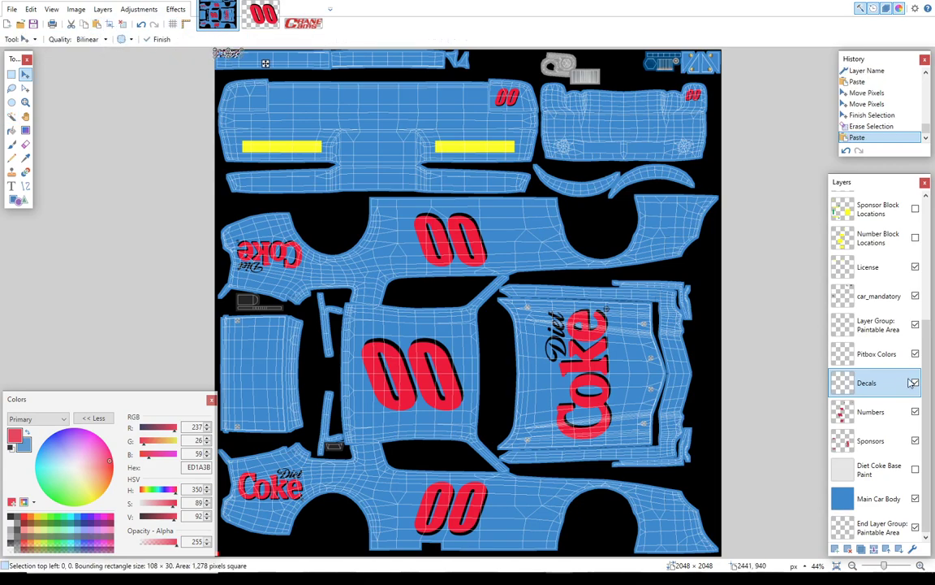
Place the pasted Crane Cams decal low on the lower side panel, between the 00 and the wheel arch nearest the hood, and deselect it.
left_click_drag(265, 63, 582, 535)
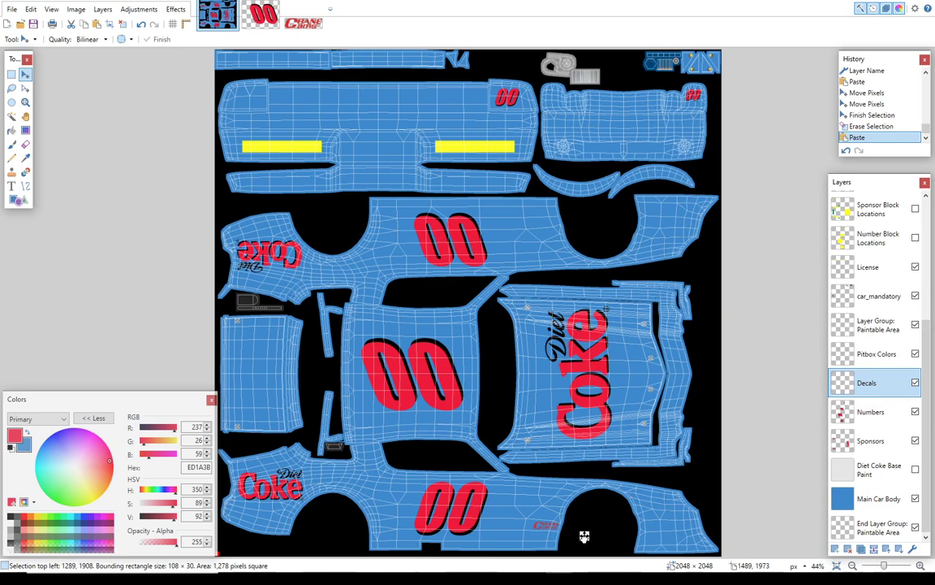
left_click_drag(584, 538, 583, 536)
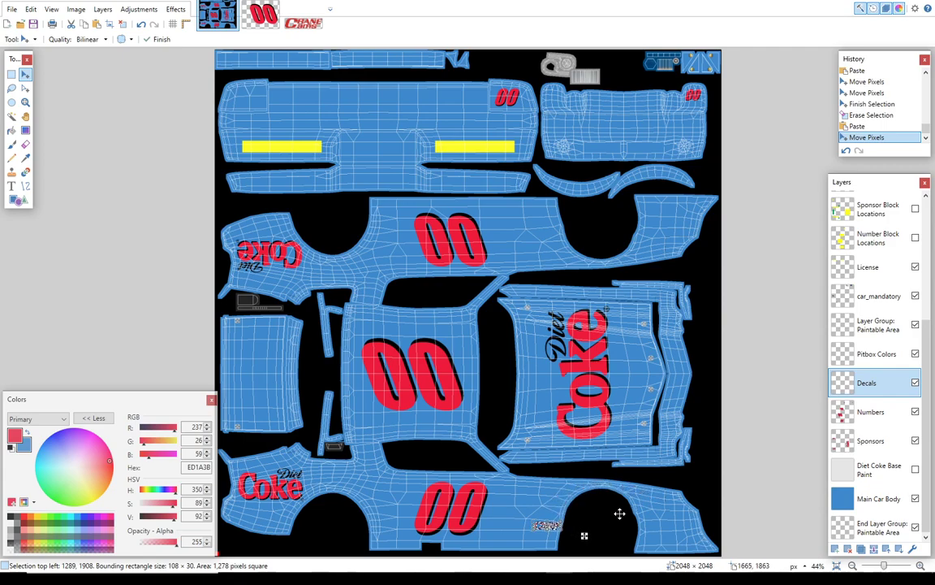
key("ctrl+d")
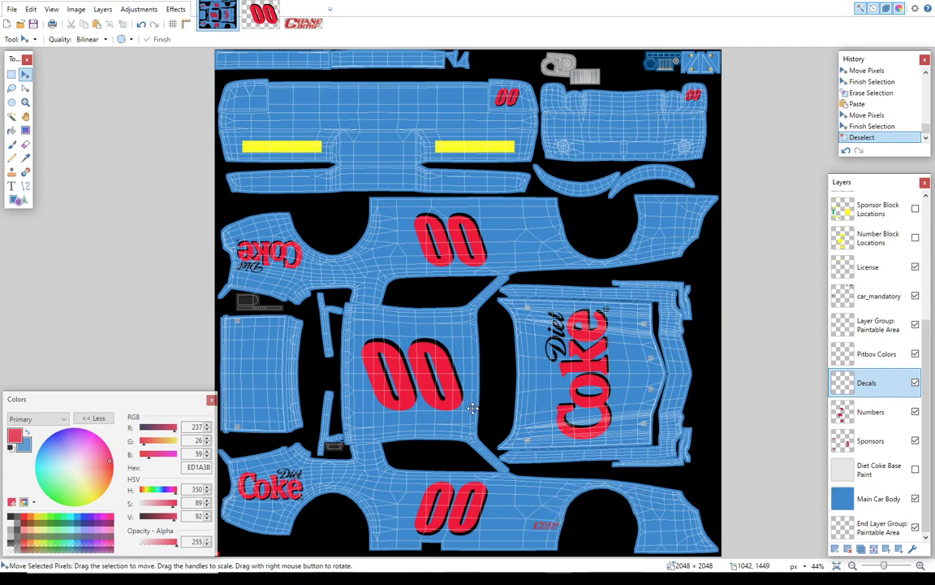
Rotate the separate Crane Cams image by 180°.
left_click(300, 20)
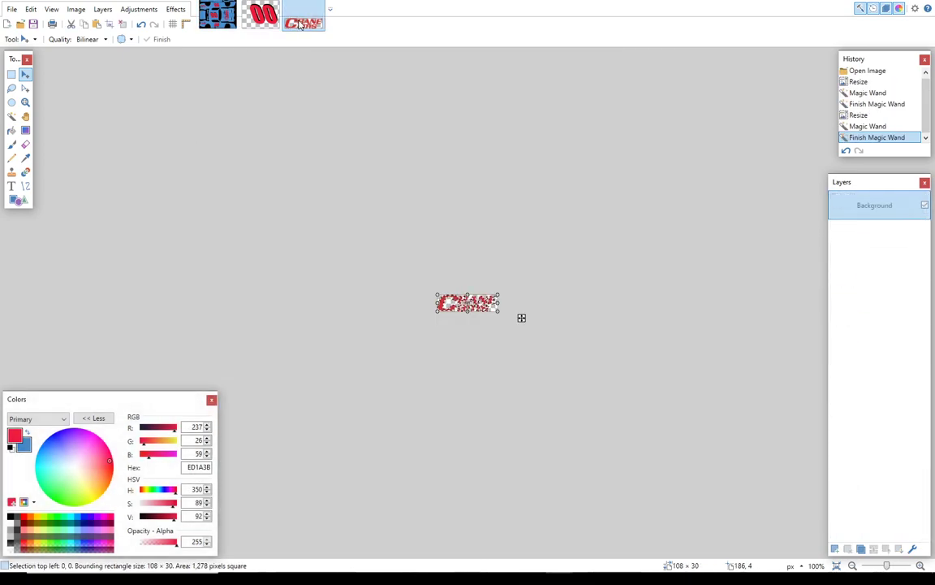
left_click(76, 8)
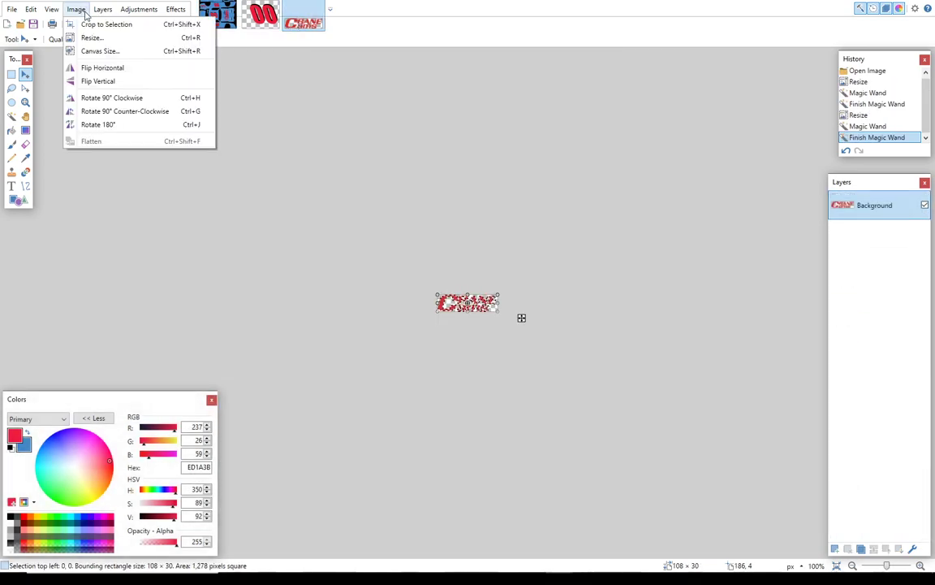
left_click(101, 121)
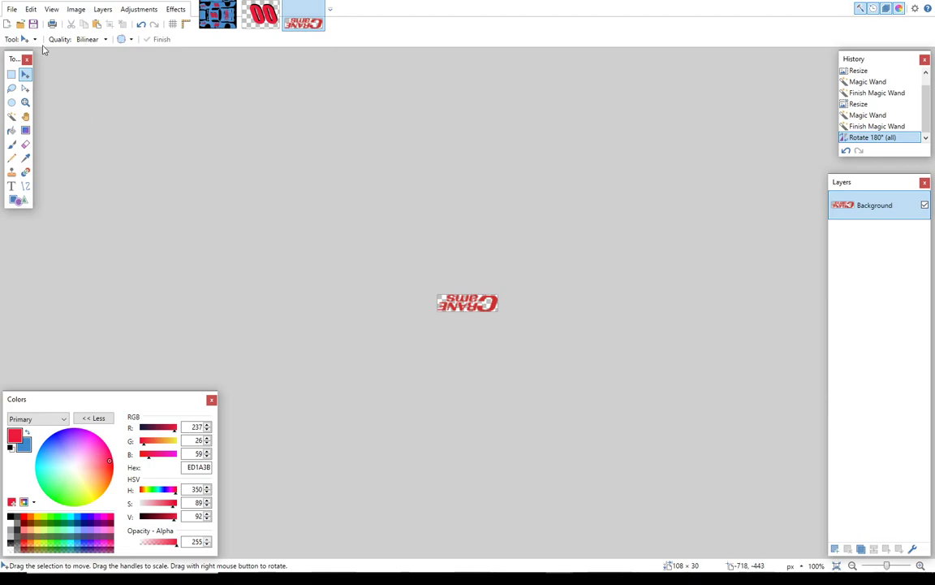
Copy the upside-down Crane Cams lettering using a 50% tolerance Magic Wand selection and paste it into the car template's Decals layer.
left_click(11, 116)
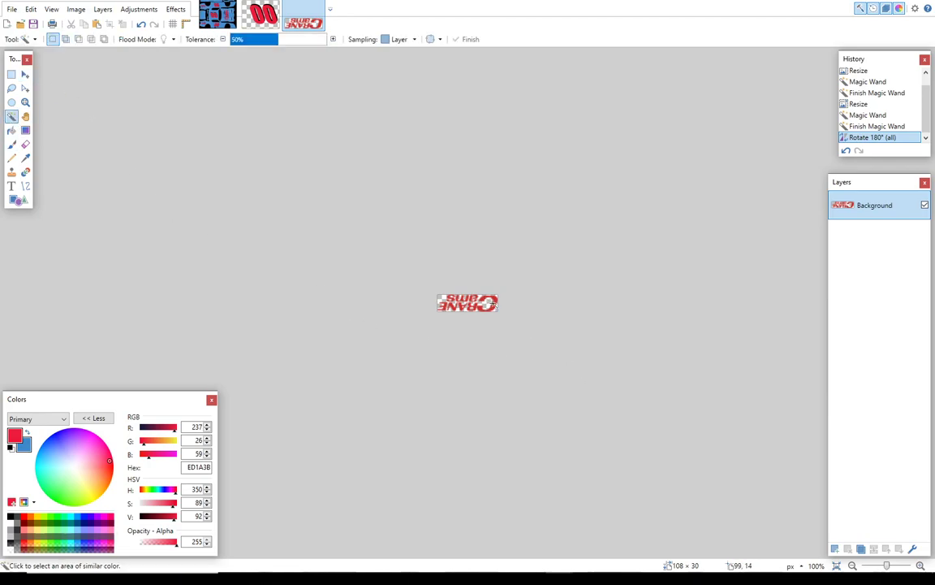
left_click(495, 304)
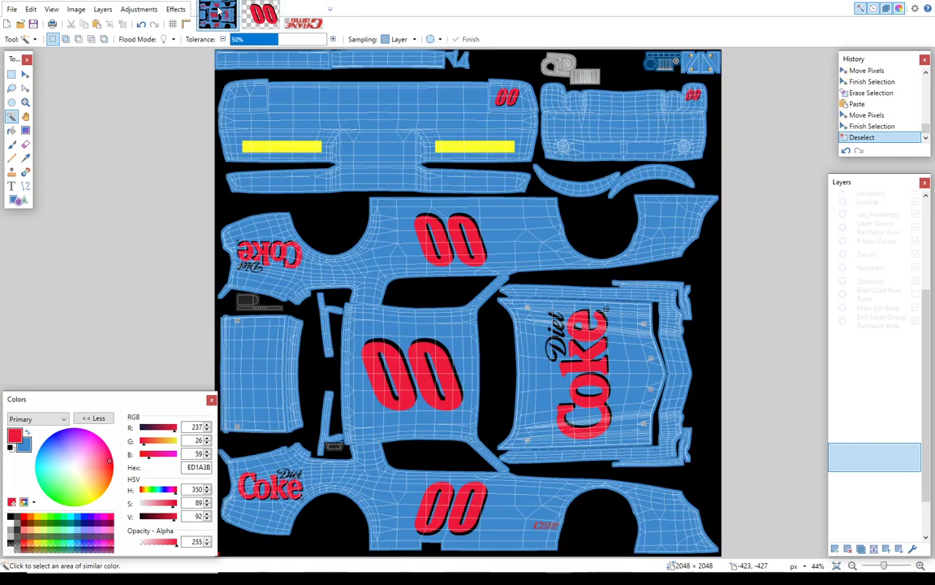
left_click(218, 13)
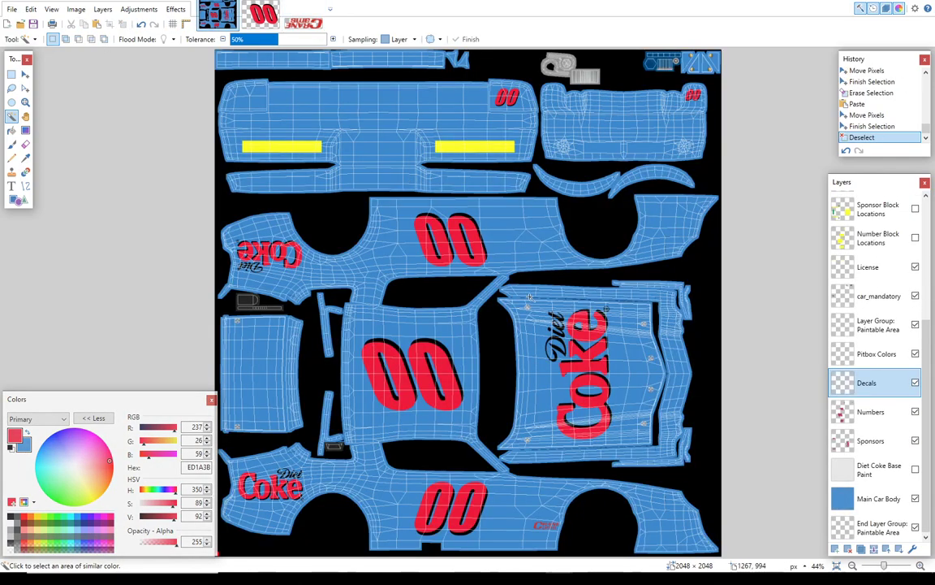
left_click(97, 23)
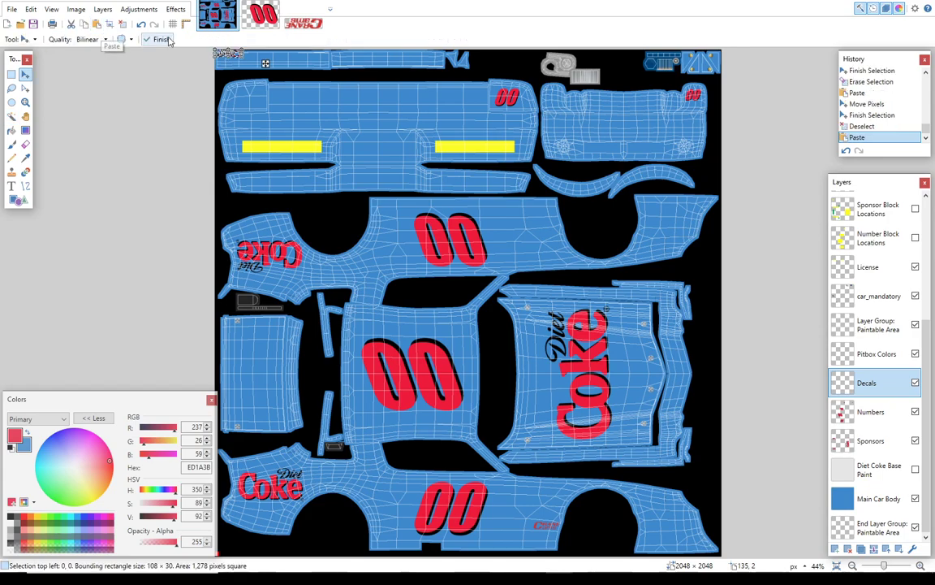
Place the upside-down Crane Cams decal on the upper side panel, between the 00 and the wheel arch, mirroring the lower side's decal, and deselect it.
left_click_drag(265, 65, 581, 237)
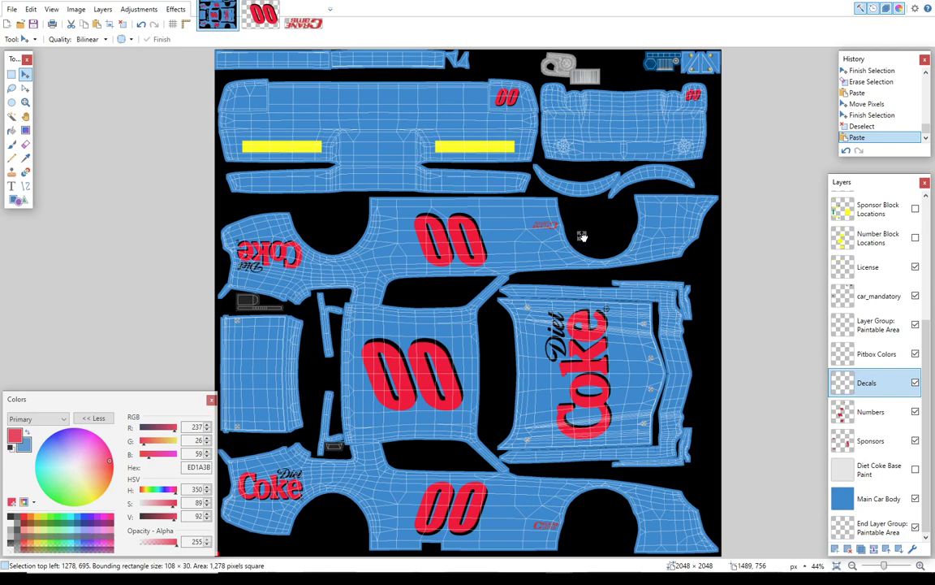
left_click_drag(581, 236, 582, 233)
left_click(582, 233)
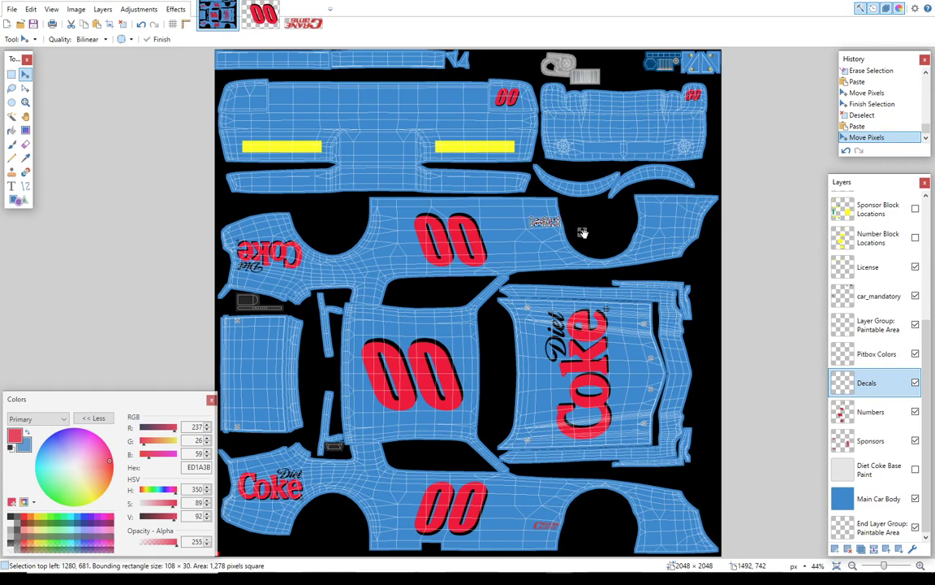
key("ctrl+d")
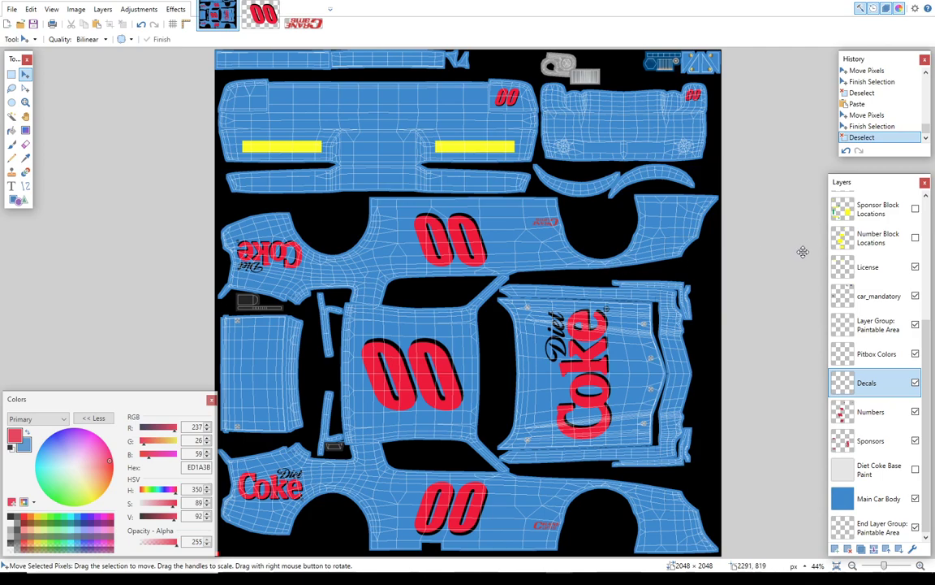
Show the Sponsor Block Locations layer on the car template.
left_click(915, 209)
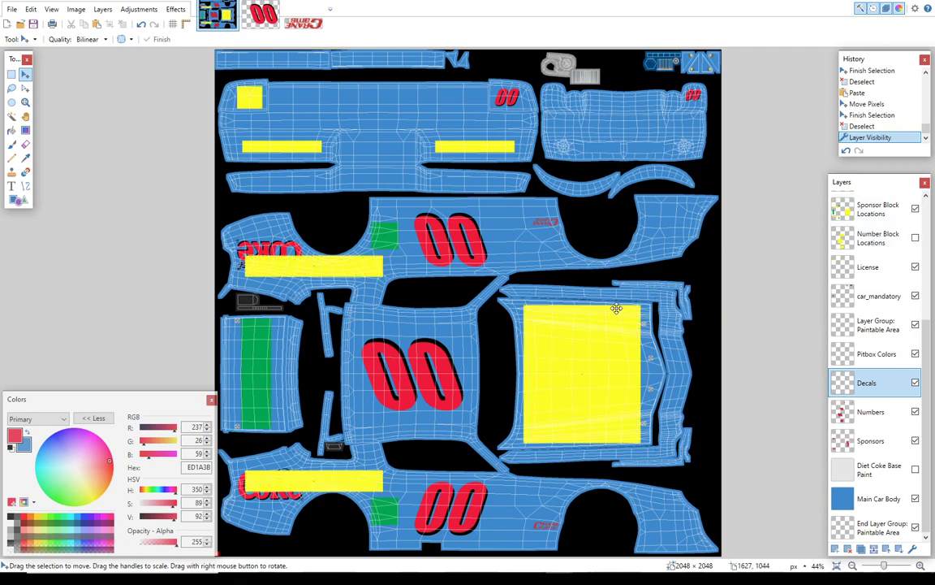